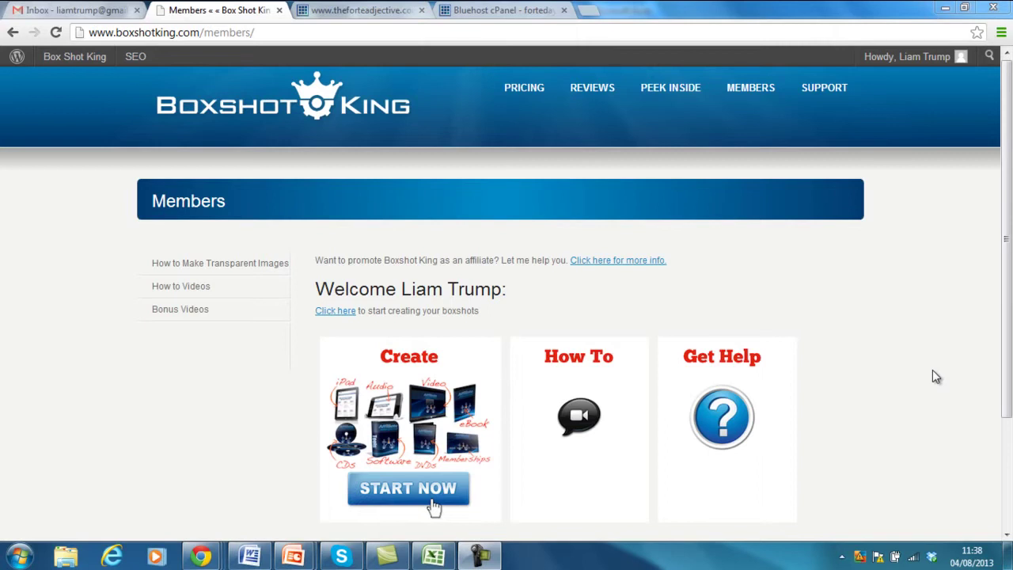
# Step: Scroll down the members page to the Create section
pyautogui.scroll(-1, 1011, 335)
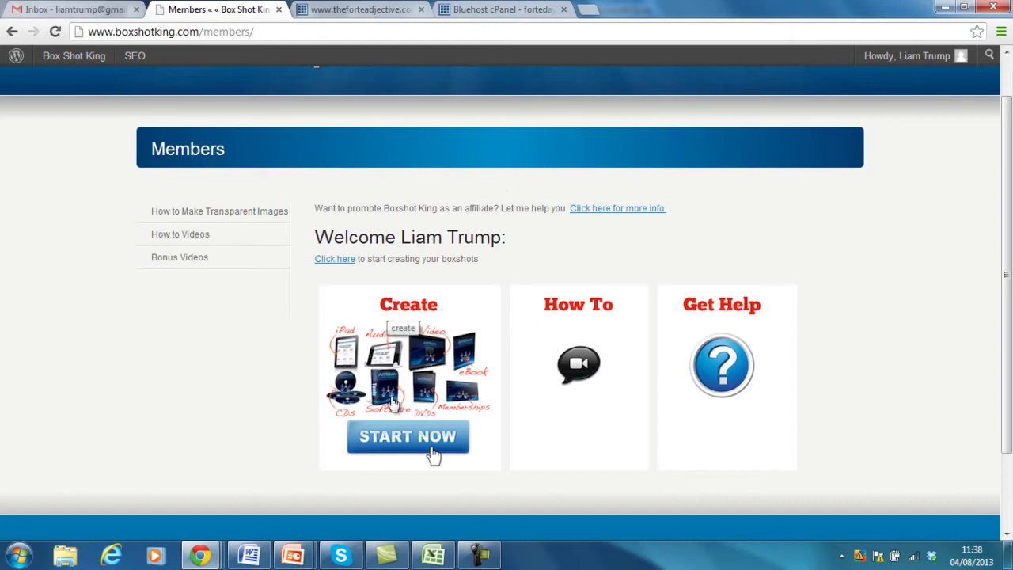
# Step: Start a new boxshot and scroll through the full gallery of ecover types
pyautogui.click(393, 440)
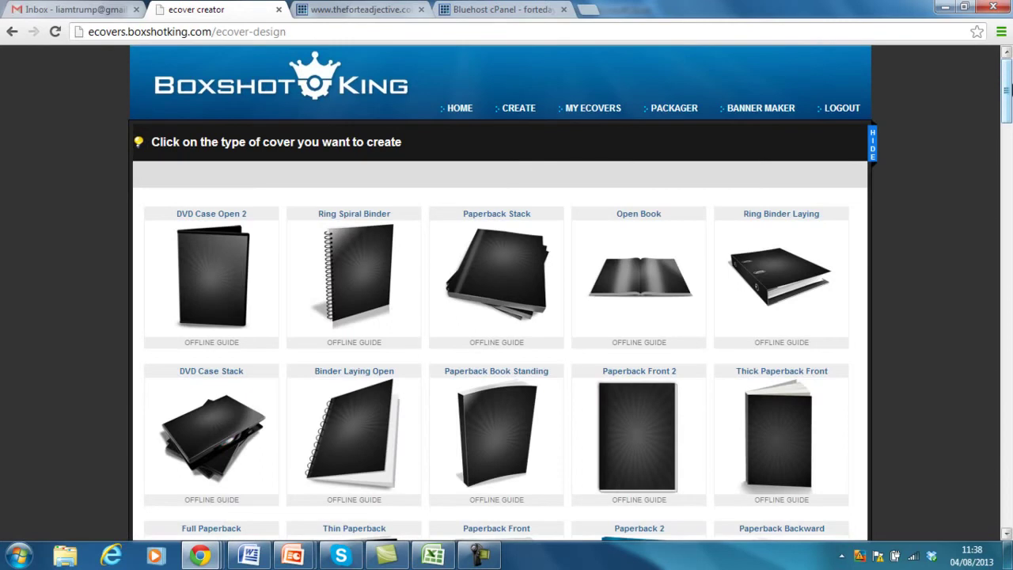
pyautogui.moveTo(1008, 90); pyautogui.dragTo(1009, 445)
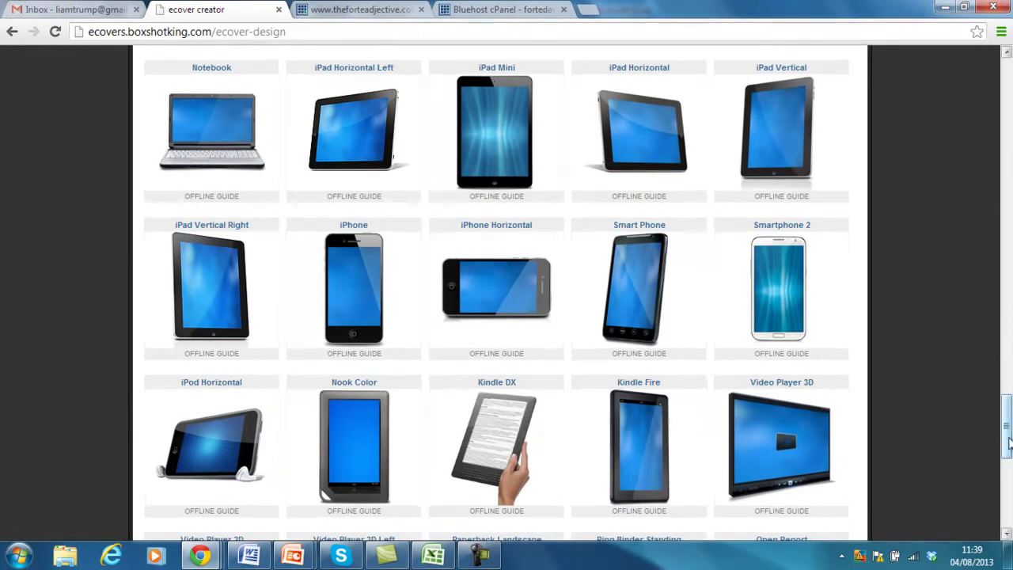
pyautogui.scroll(-2, 504, 316)
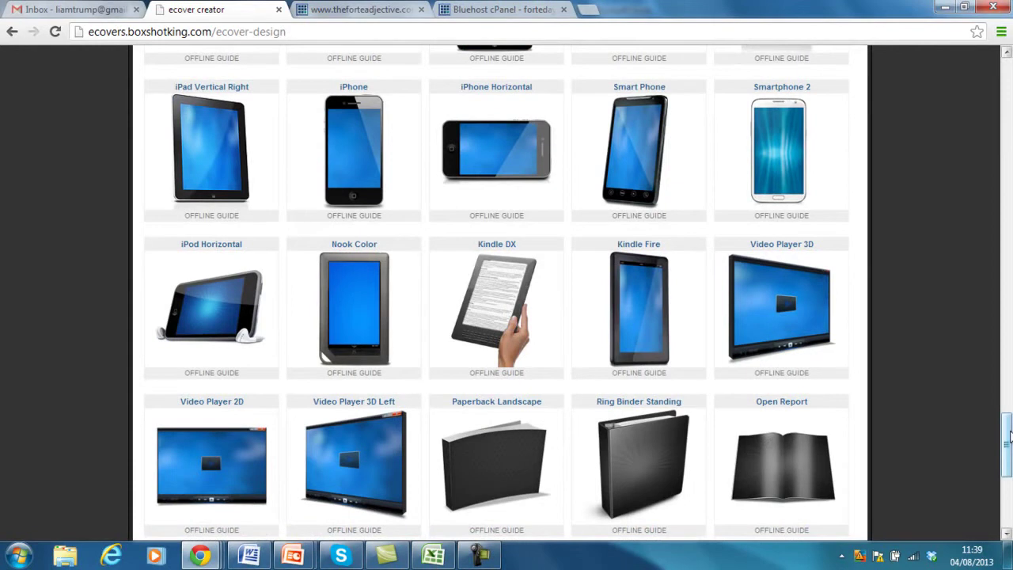
pyautogui.moveTo(1009, 435); pyautogui.dragTo(1010, 435)
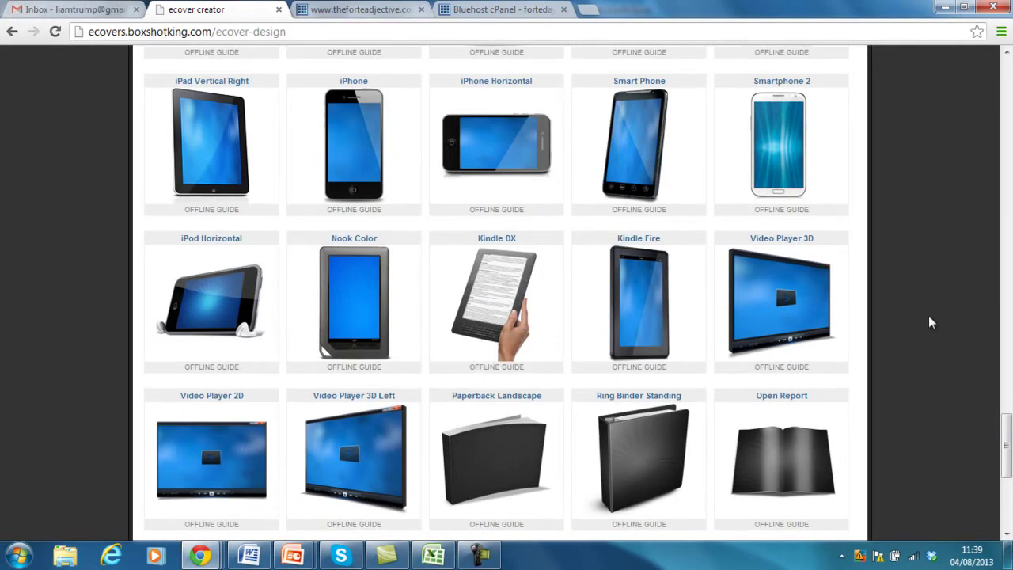
pyautogui.moveTo(1010, 417); pyautogui.dragTo(1010, 507)
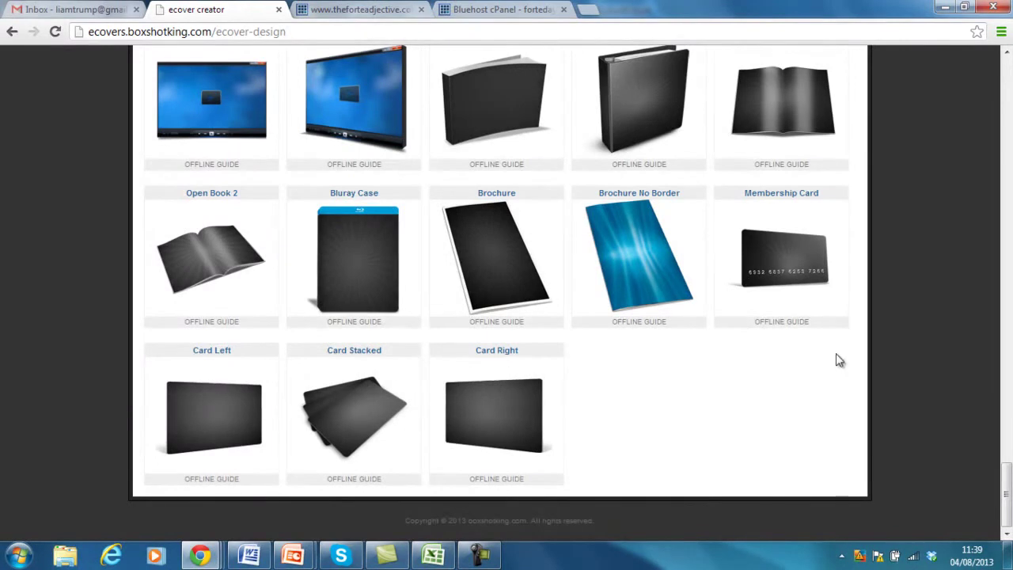
pyautogui.moveTo(1007, 475); pyautogui.dragTo(1001, 95)
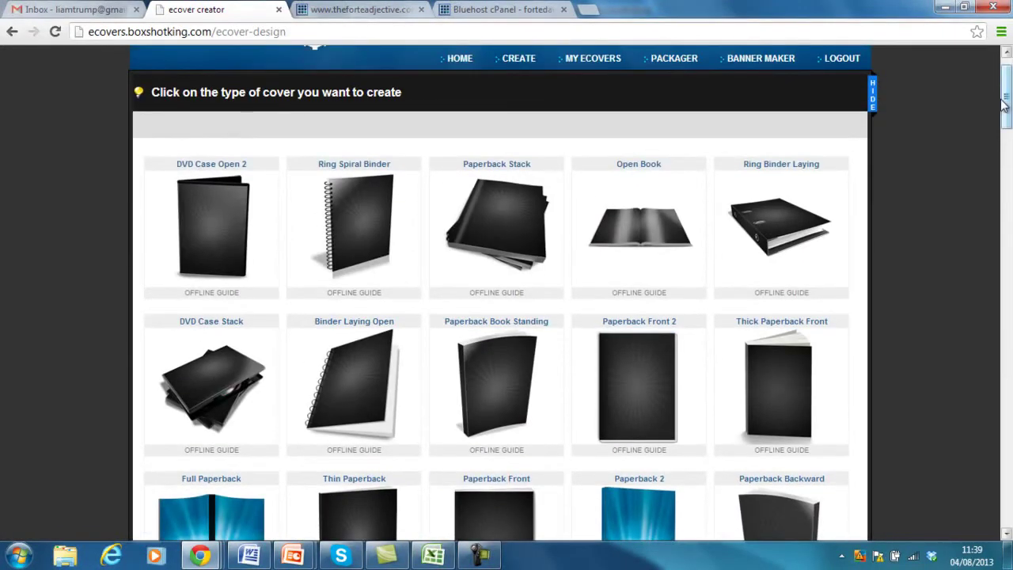
pyautogui.scroll(-1, 351, 171)
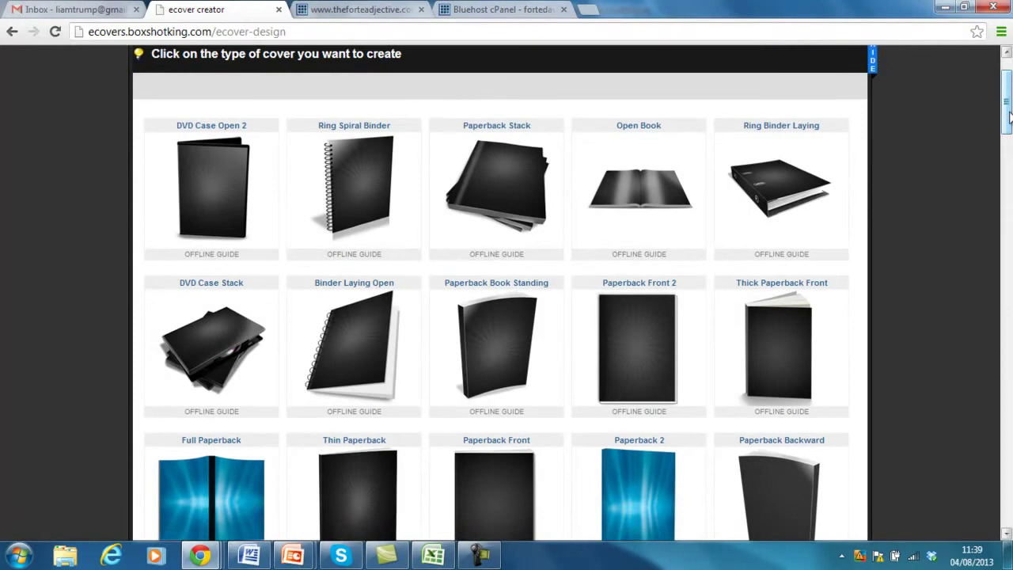
# Step: Choose the Ring Spiral Binder cover type and browse the colour and image backgrounds
pyautogui.click(351, 171)
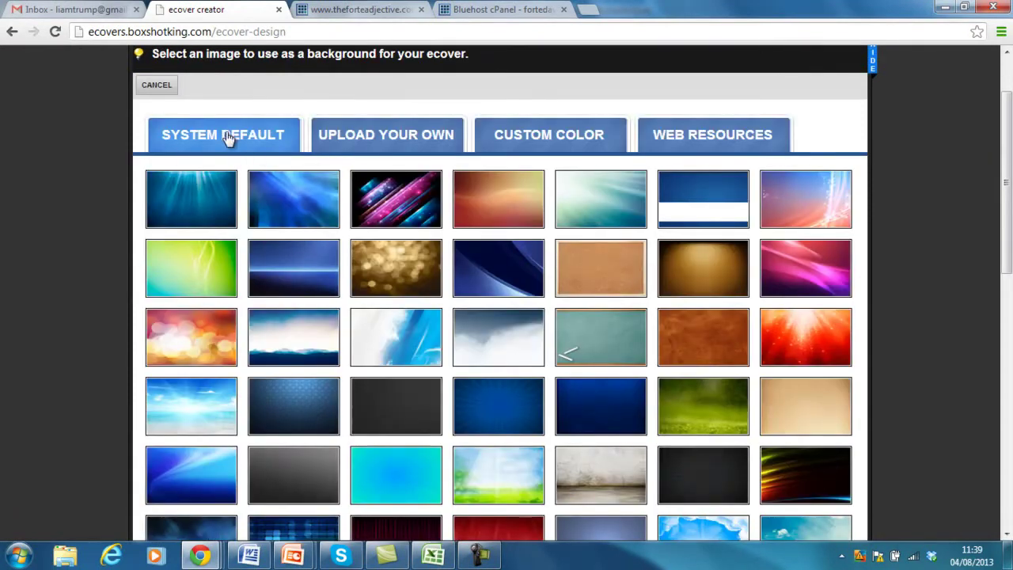
pyautogui.moveTo(1009, 166); pyautogui.dragTo(1010, 168)
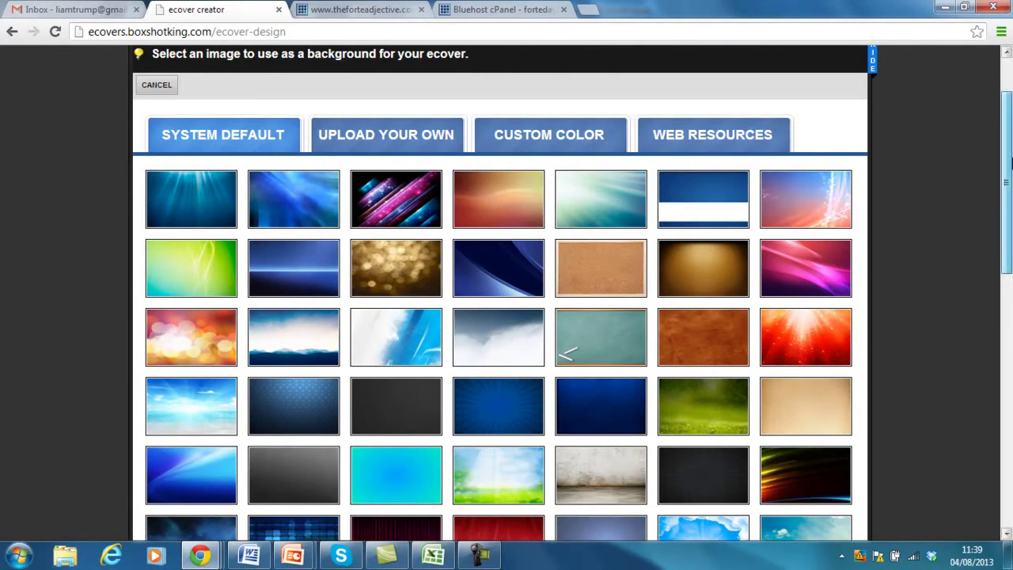
pyautogui.scroll(-2, 1009, 165)
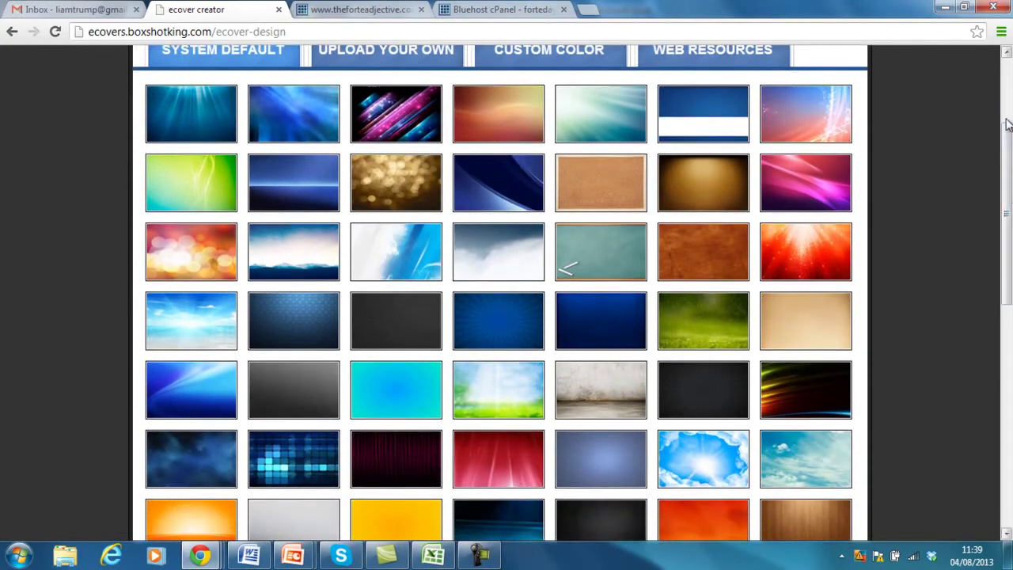
pyautogui.scroll(3, 1008, 126)
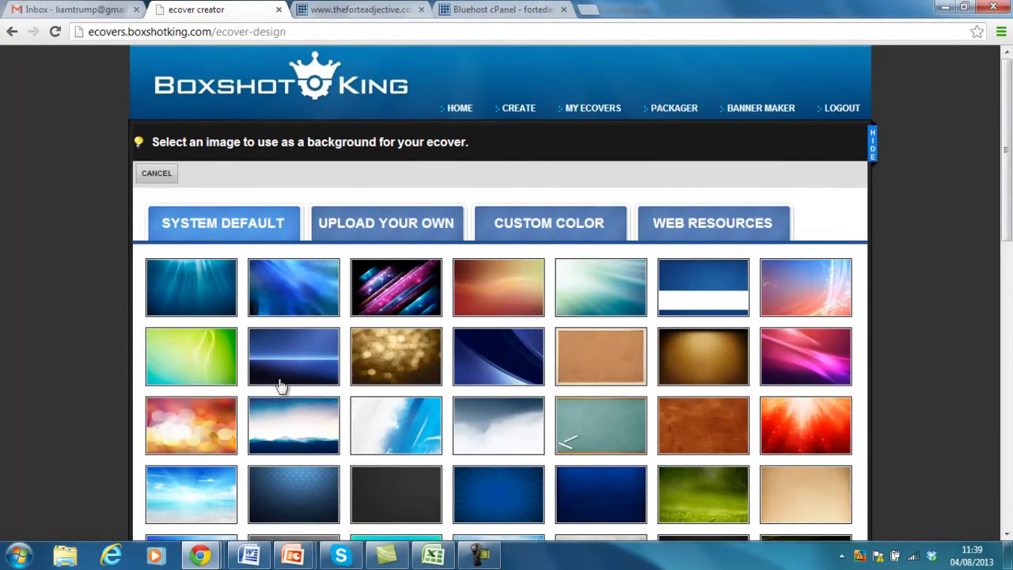
pyautogui.click(551, 226)
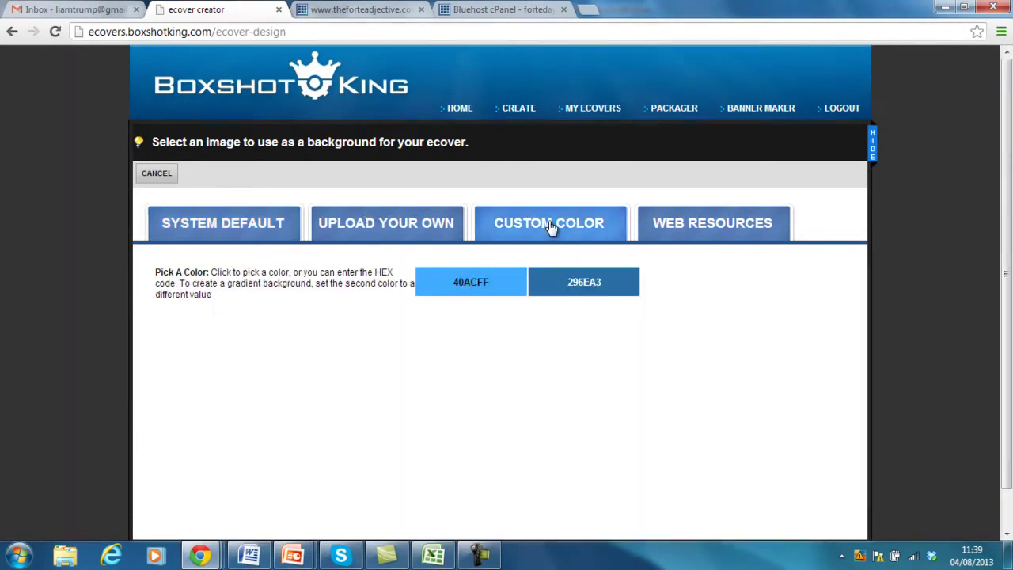
pyautogui.click(261, 237)
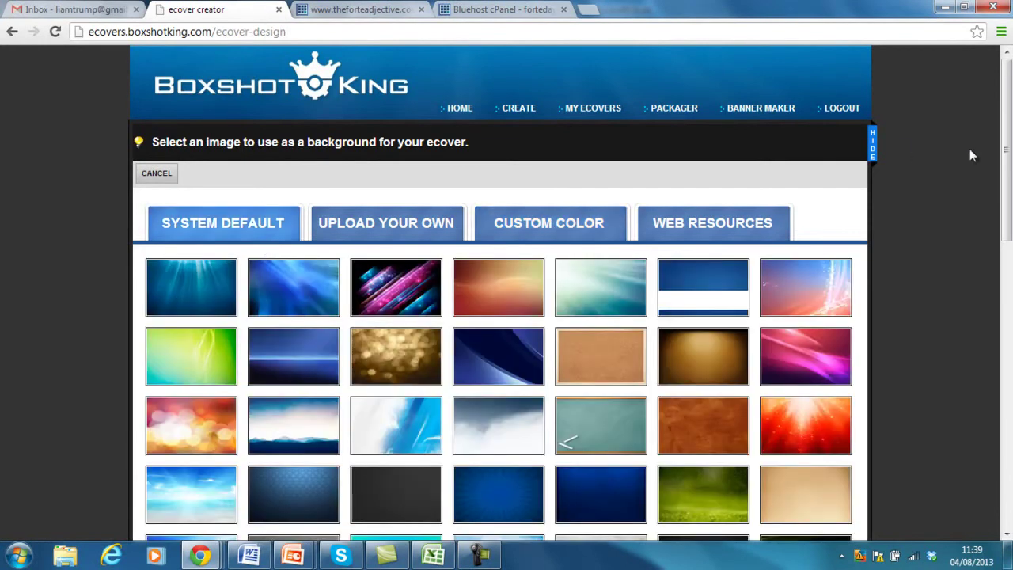
pyautogui.moveTo(1007, 187); pyautogui.dragTo(1010, 208)
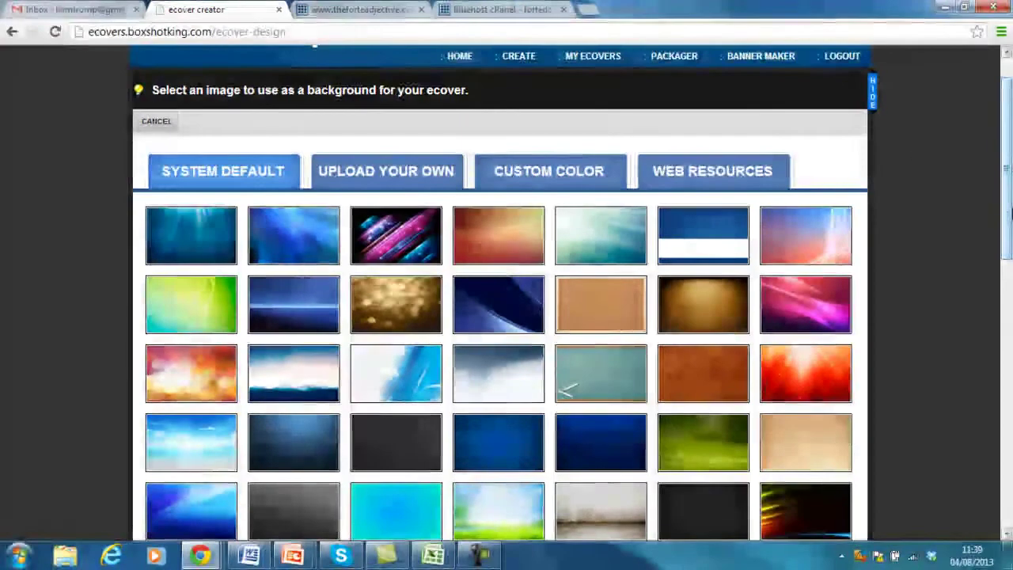
# Step: Try the green rain image, then pick the dark blue textured background instead
pyautogui.click(660, 430)
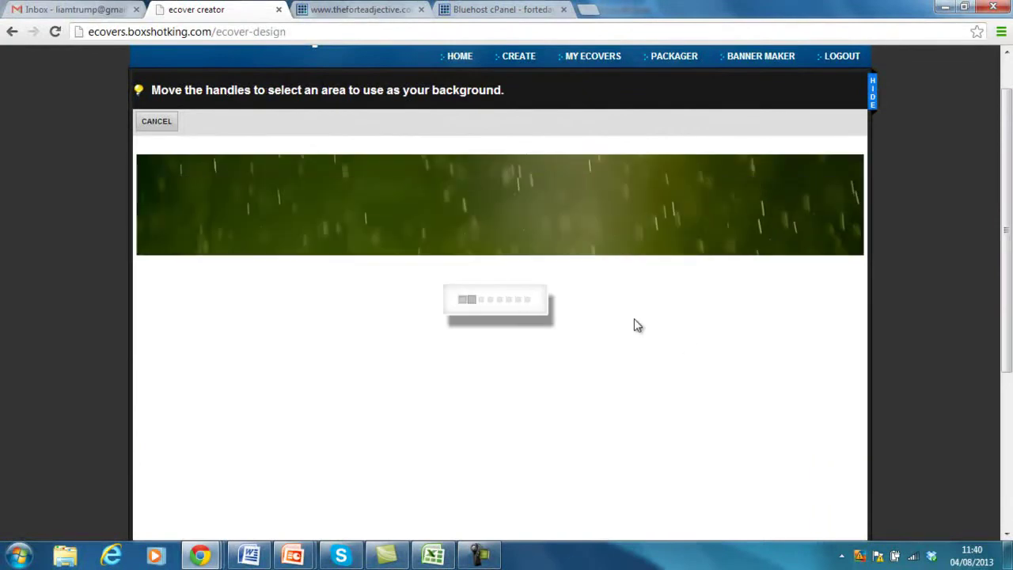
pyautogui.click(156, 121)
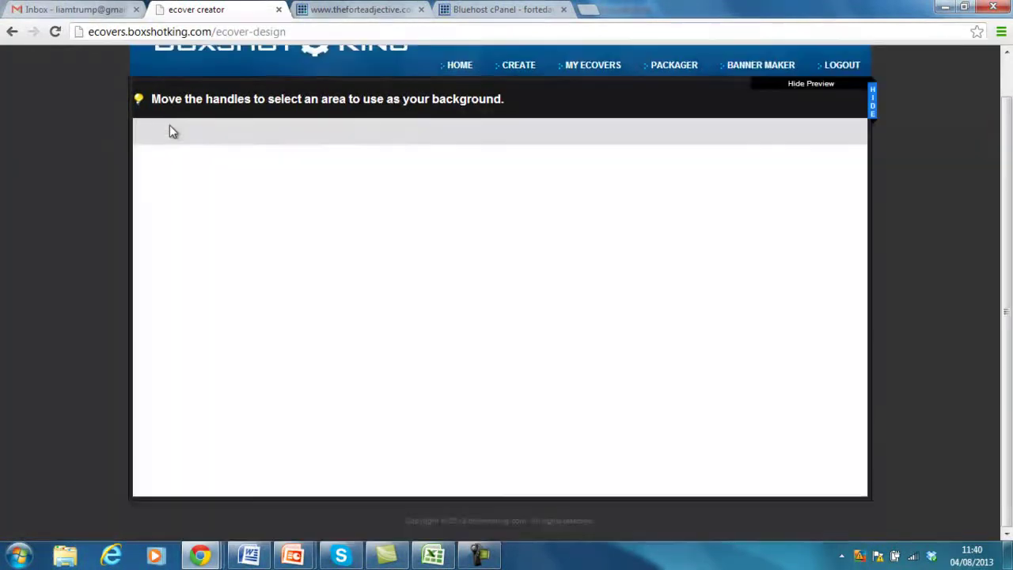
pyautogui.scroll(-1, 702, 226)
pyautogui.scroll(-1, 708, 197)
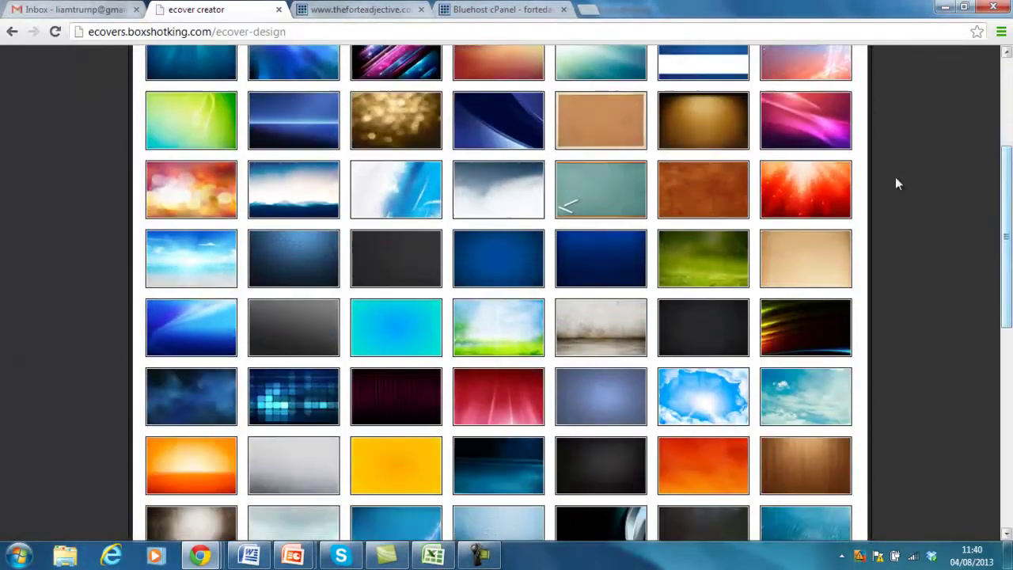
pyautogui.click(584, 254)
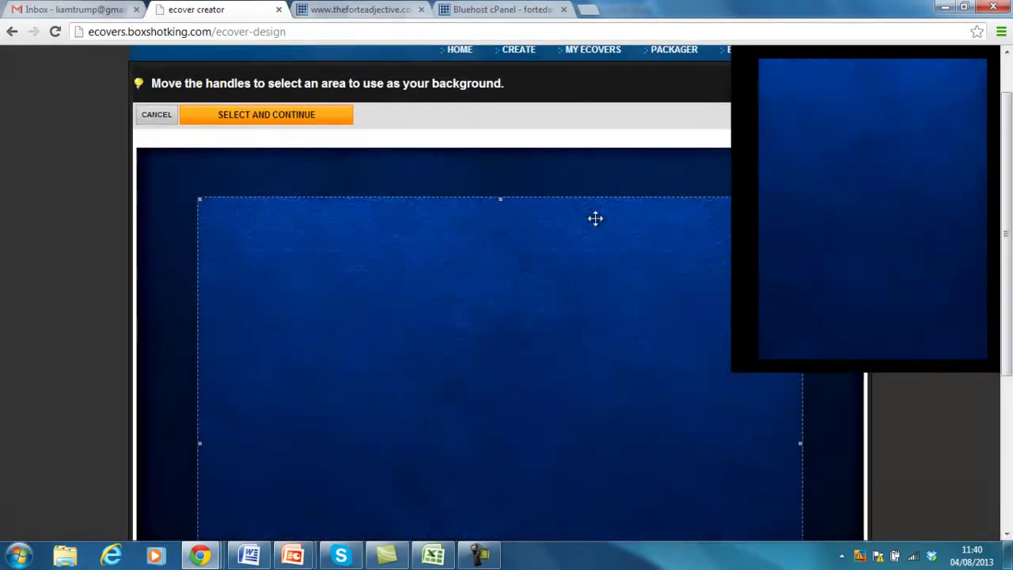
# Step: Accept the cropped area of the dark blue background
pyautogui.click(285, 115)
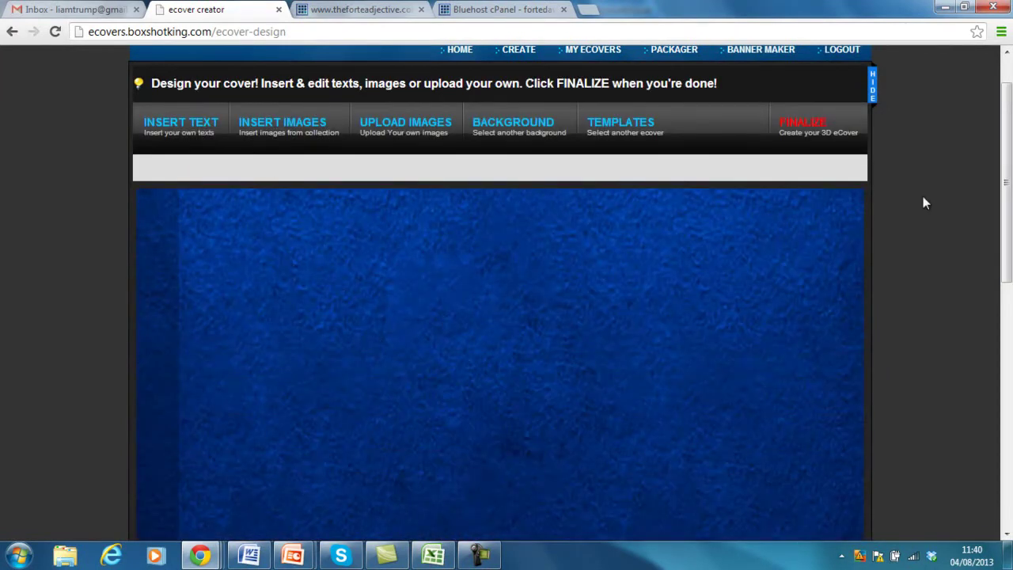
pyautogui.scroll(-2, 871, 237)
pyautogui.scroll(2, 712, 198)
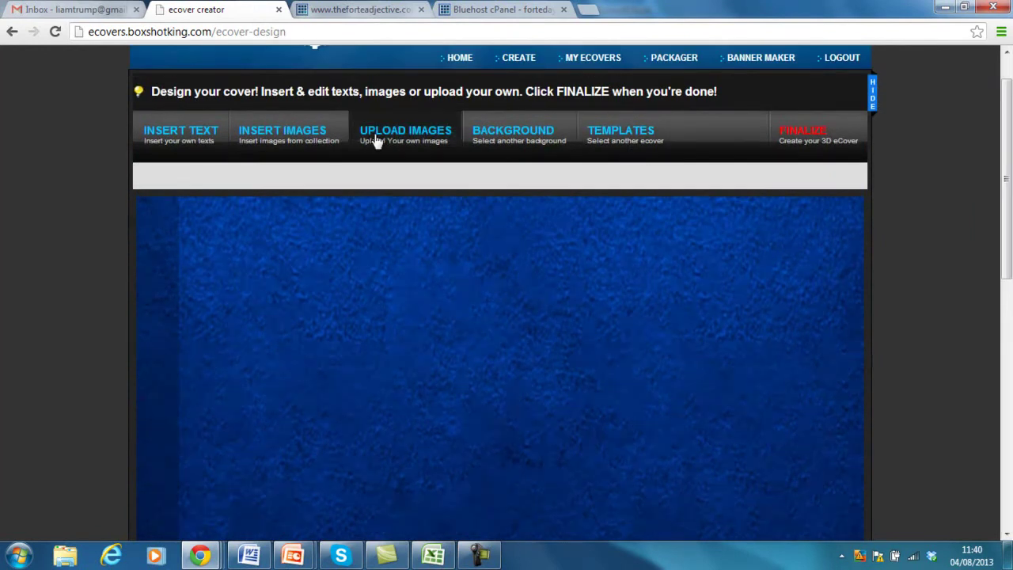
# Step: Insert the uploaded No Excuses cover artwork into the design
pyautogui.click(426, 138)
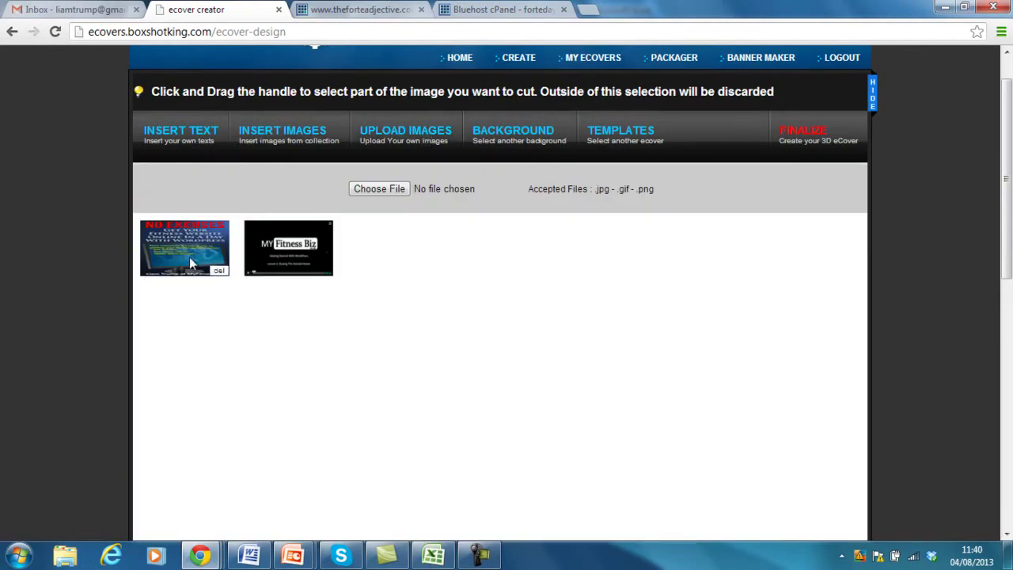
pyautogui.click(288, 141)
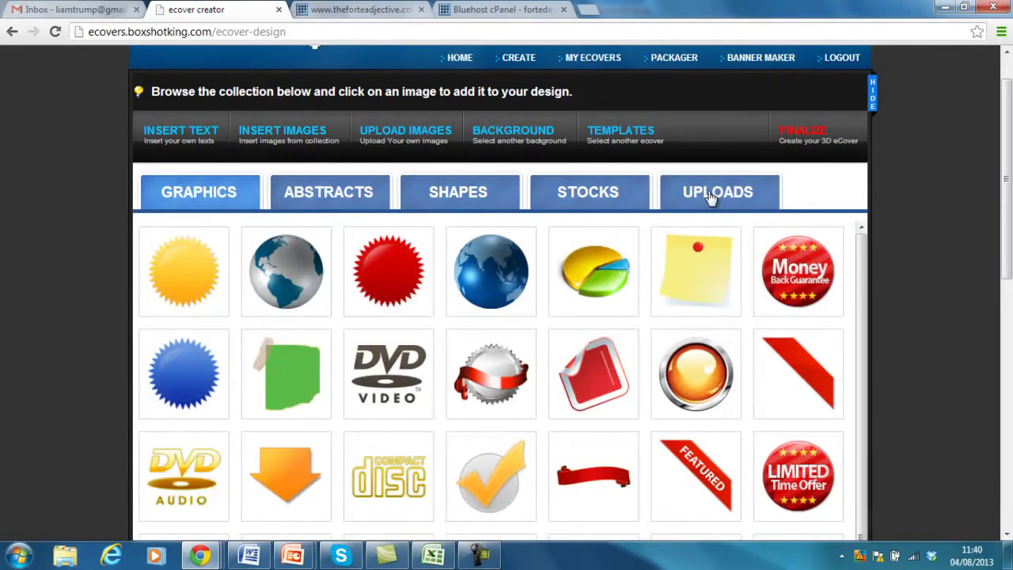
pyautogui.click(713, 196)
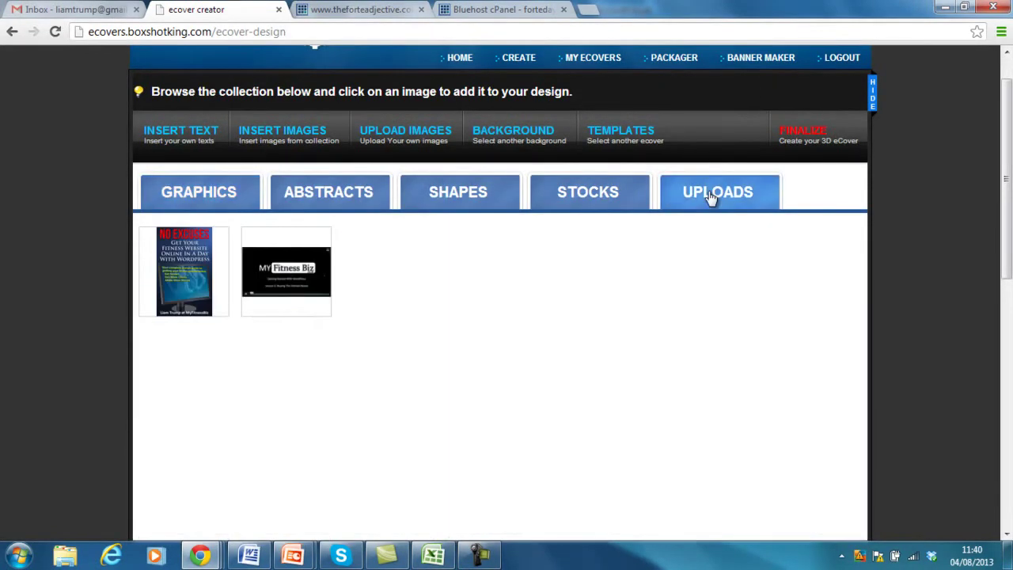
pyautogui.click(205, 307)
pyautogui.moveTo(1009, 186); pyautogui.dragTo(1009, 230)
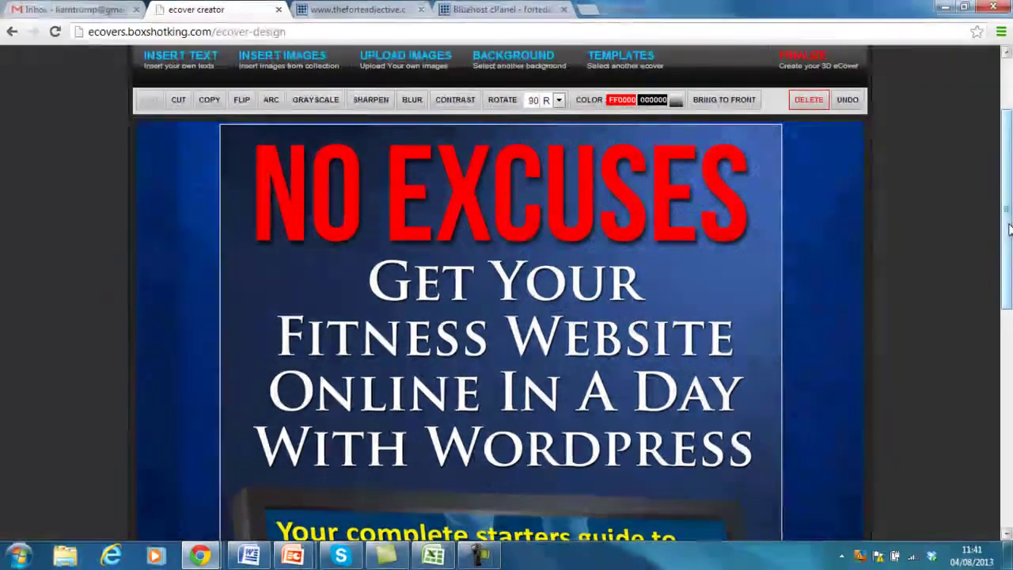
pyautogui.moveTo(1009, 230); pyautogui.dragTo(1009, 171)
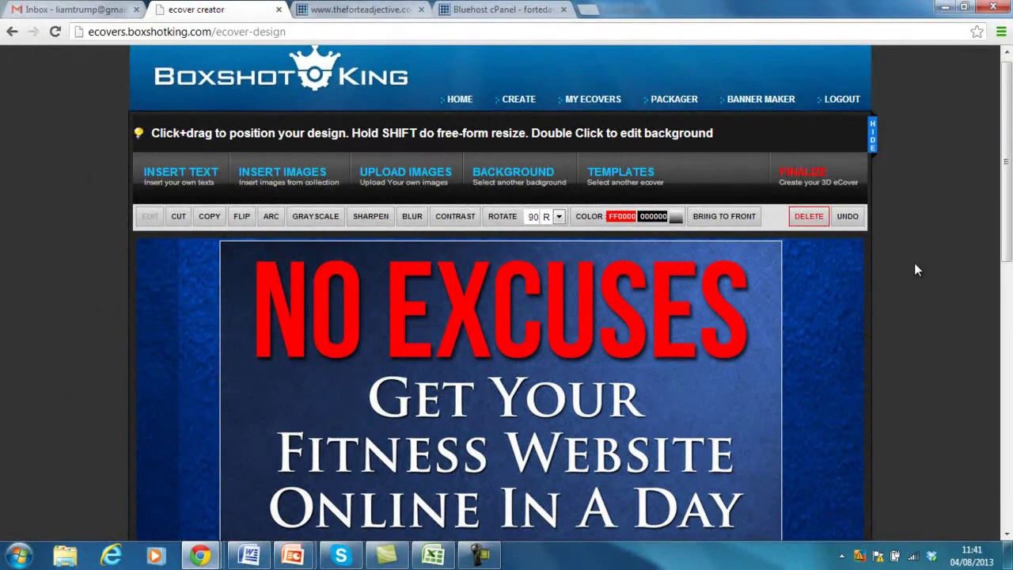
# Step: Generate the 3D spiral-binder ecover and bring the finished render into view
pyautogui.click(808, 173)
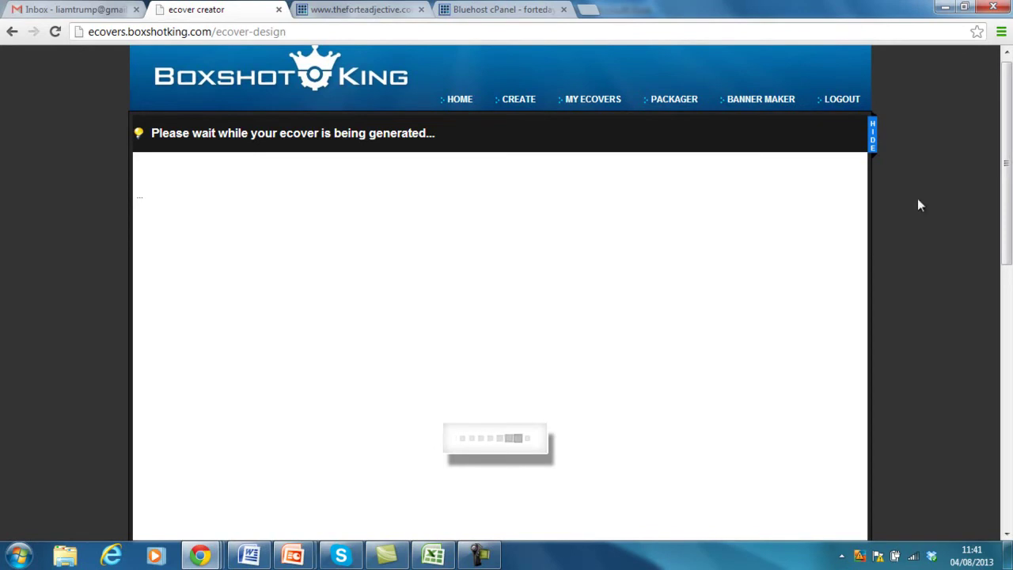
pyautogui.moveTo(1006, 170); pyautogui.dragTo(1009, 208)
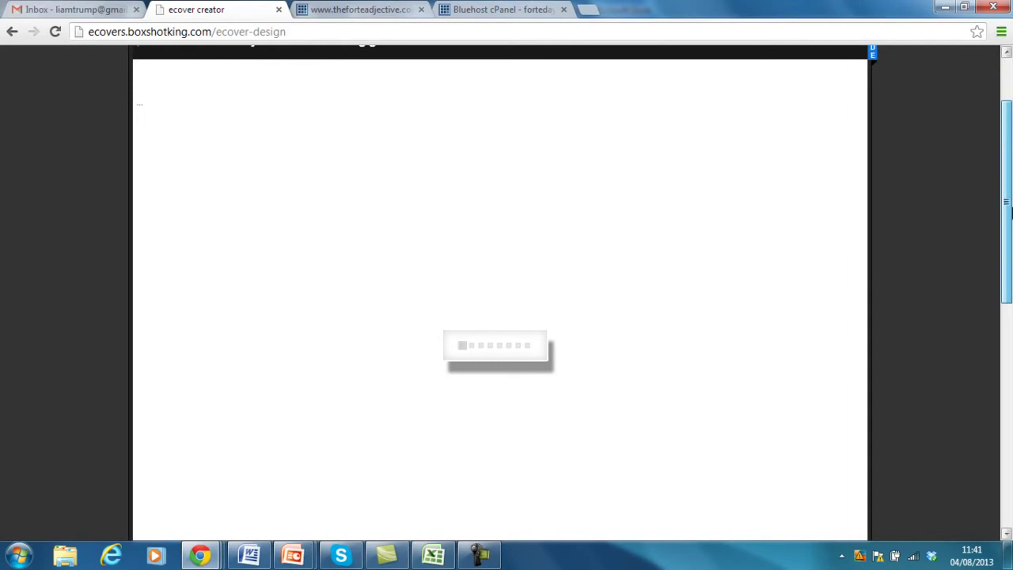
pyautogui.moveTo(1009, 207); pyautogui.dragTo(1011, 245)
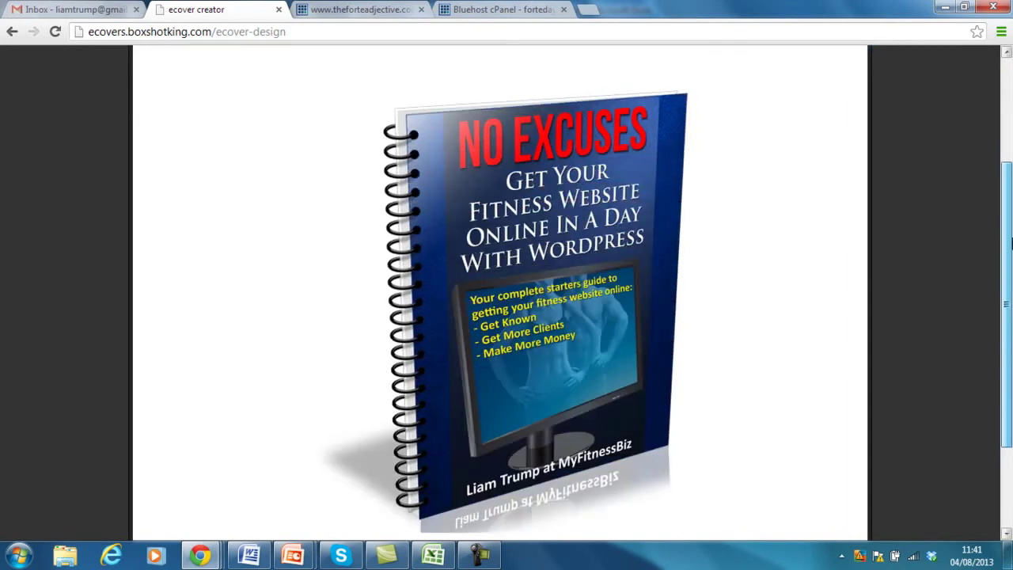
pyautogui.moveTo(1011, 245); pyautogui.dragTo(1011, 266)
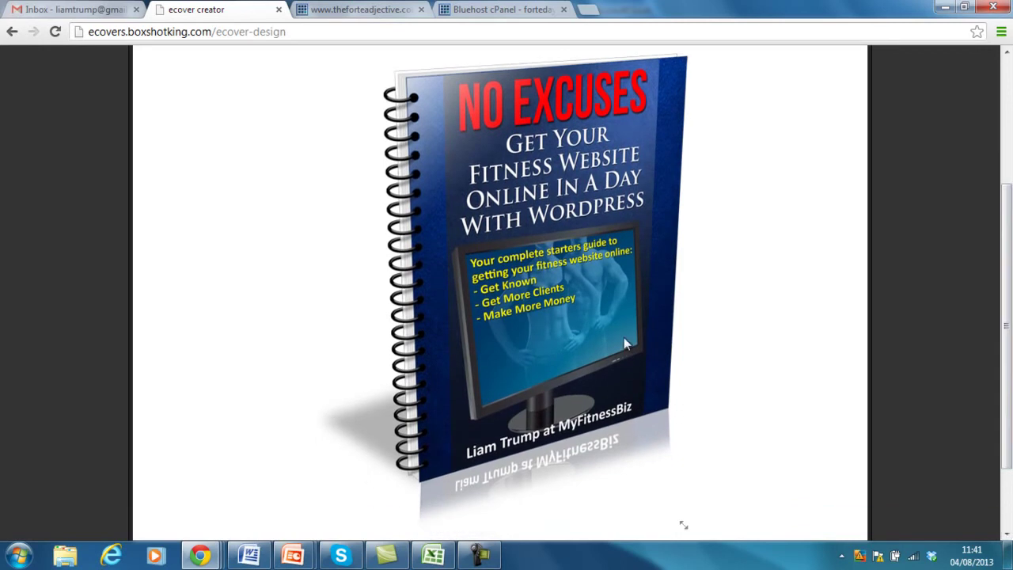
pyautogui.moveTo(1008, 323); pyautogui.dragTo(1009, 308)
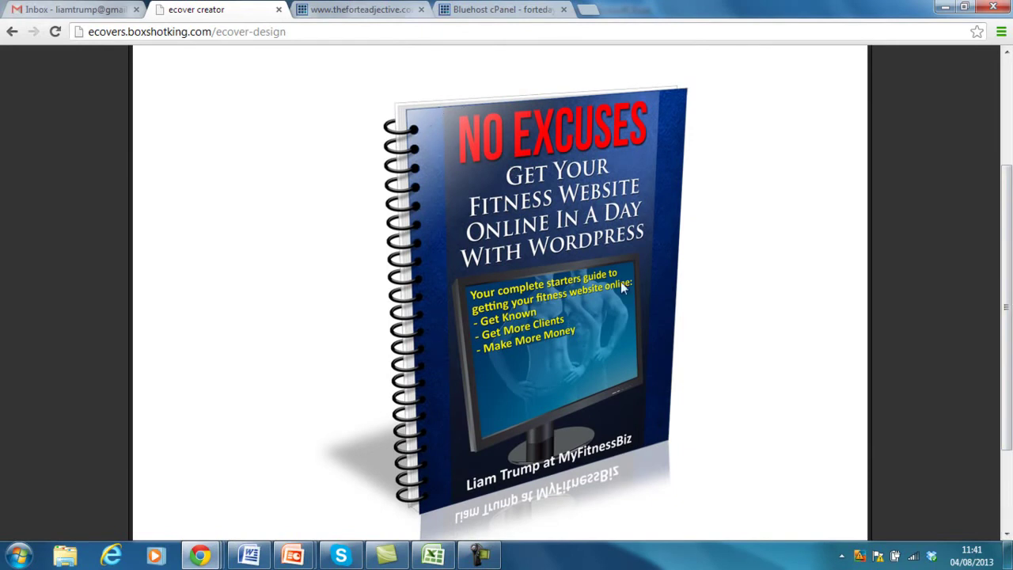
pyautogui.moveTo(1010, 187); pyautogui.dragTo(1011, 263)
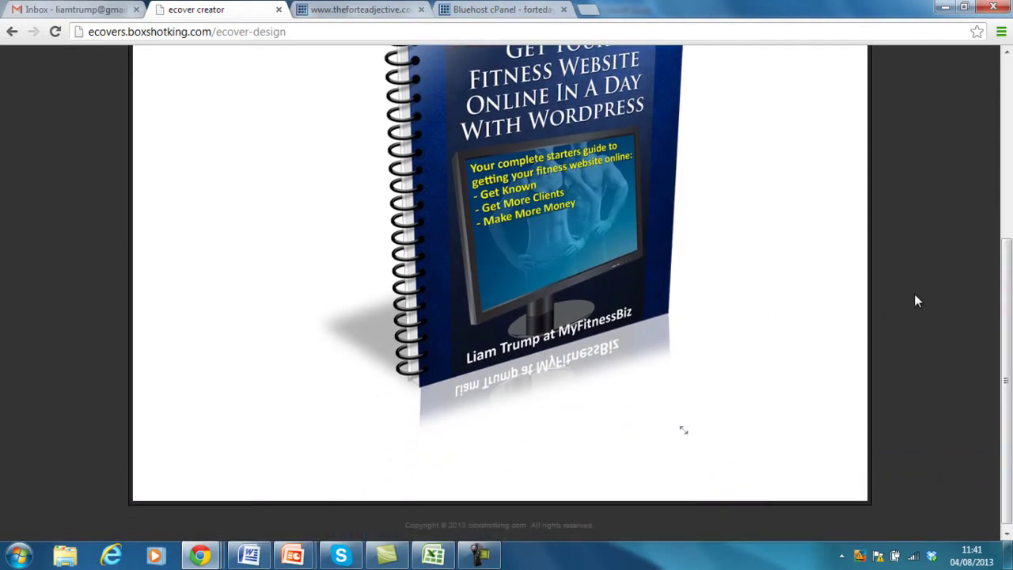
pyautogui.moveTo(1011, 338); pyautogui.dragTo(1011, 207)
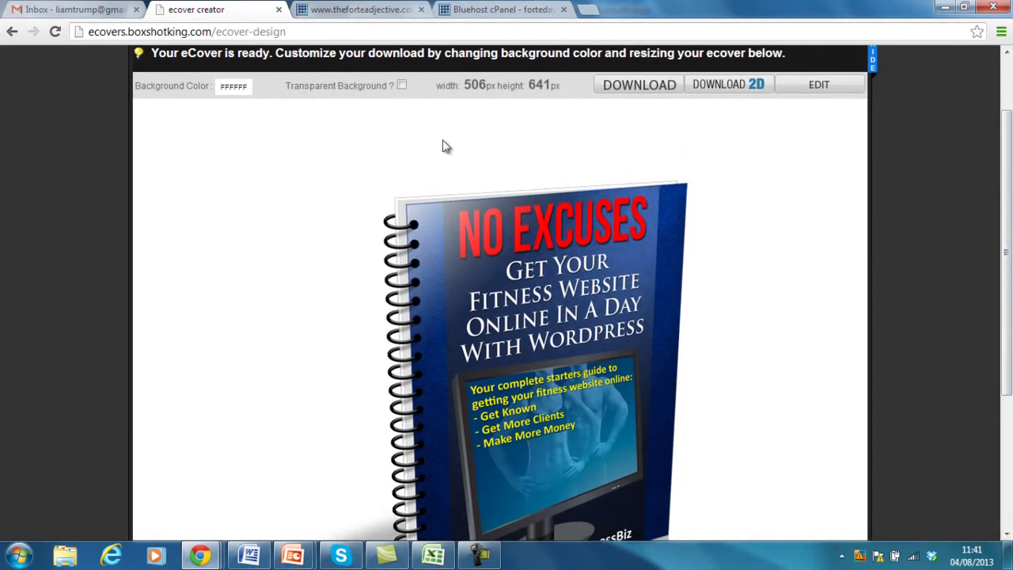
# Step: Set the ecover background to white FFFFFF and download it as ringspiralbinder.jpg
pyautogui.click(401, 86)
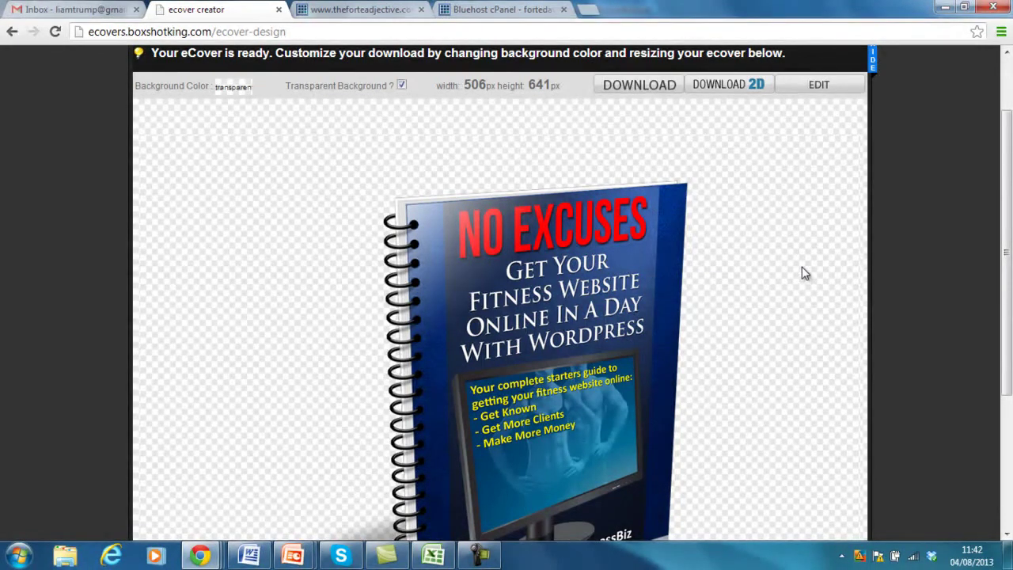
pyautogui.moveTo(1009, 215); pyautogui.dragTo(554, 156)
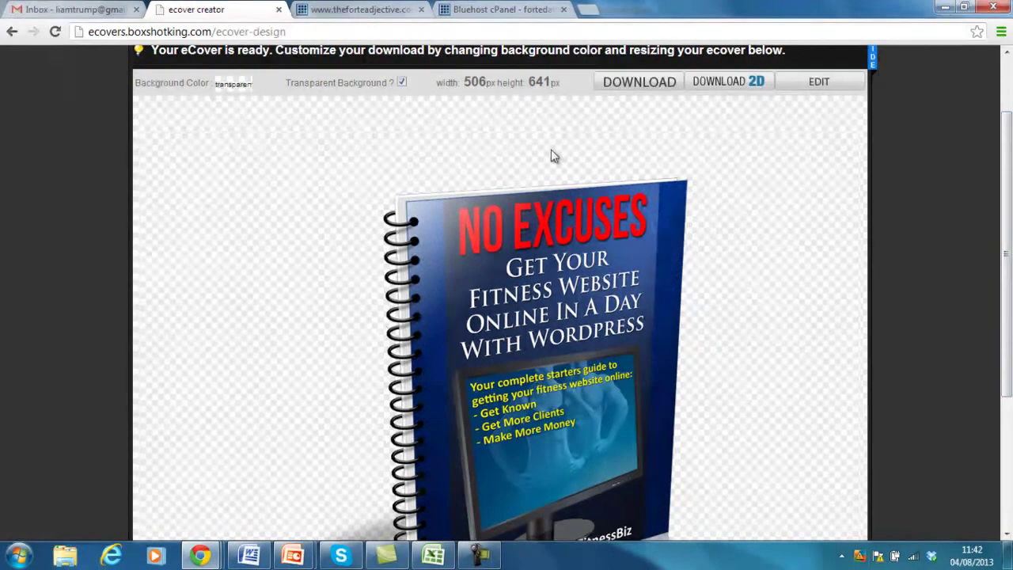
pyautogui.click(402, 83)
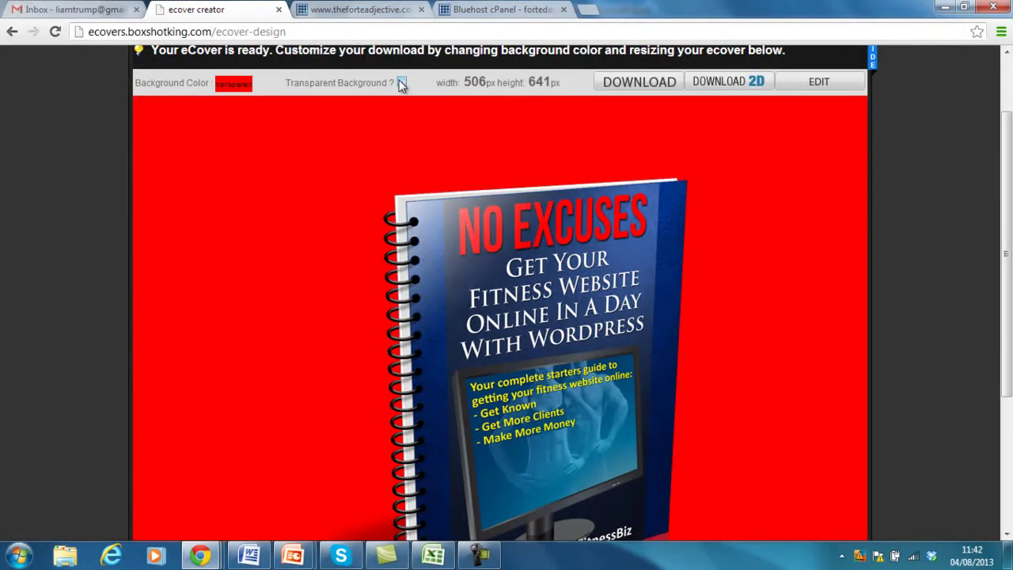
pyautogui.click(232, 89)
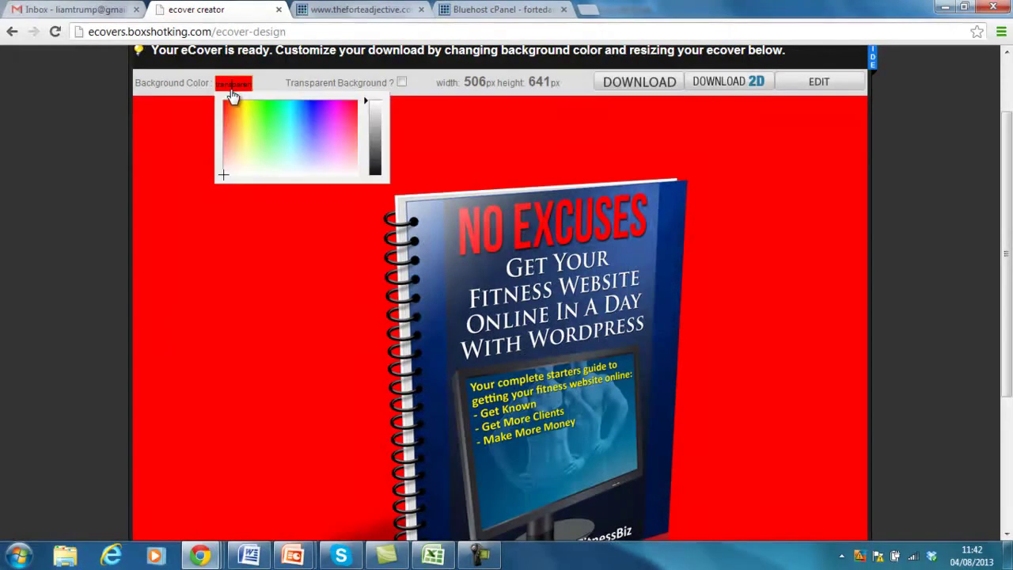
pyautogui.click(226, 175)
pyautogui.click(229, 89)
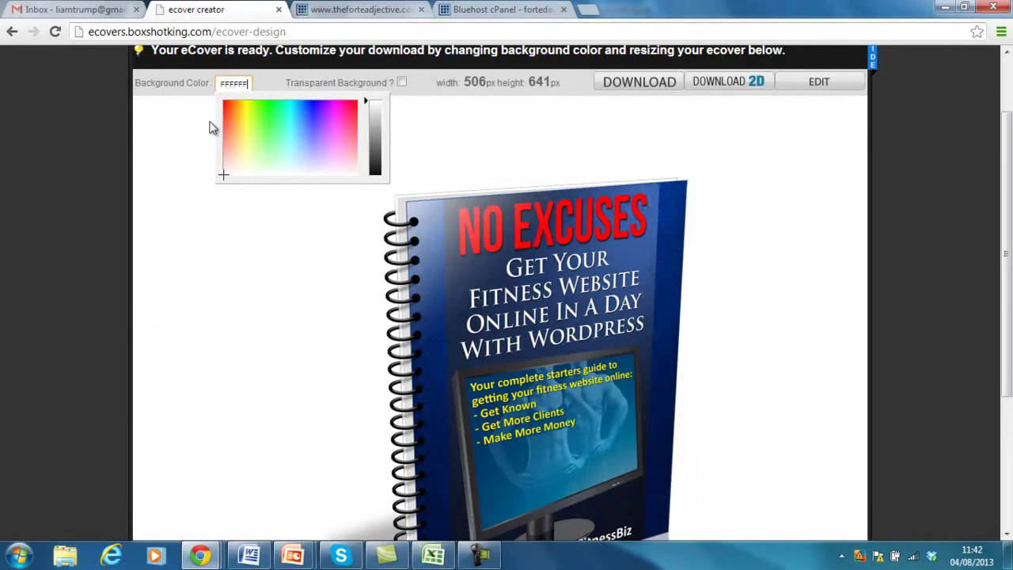
pyautogui.click(83, 153)
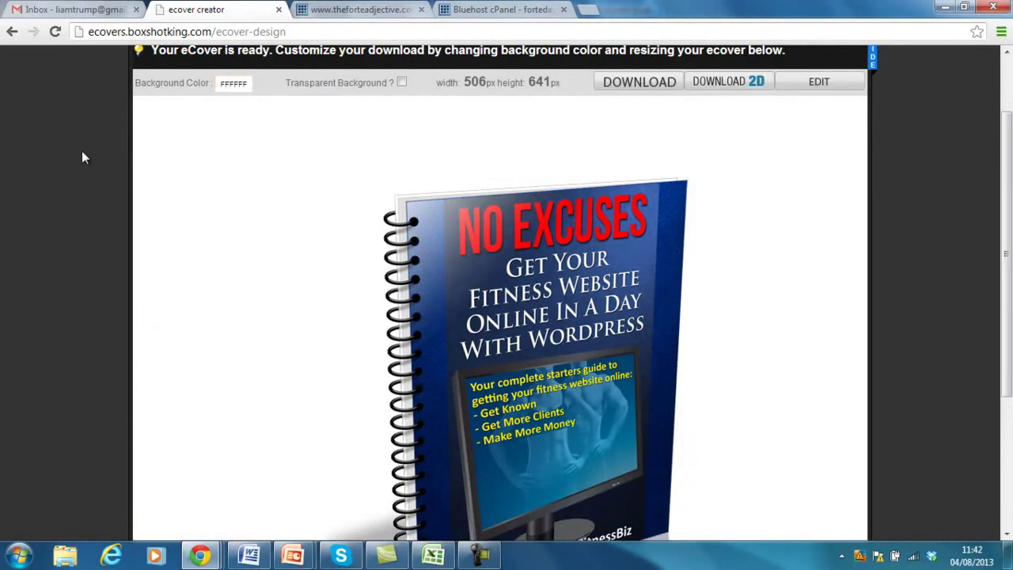
pyautogui.click(627, 85)
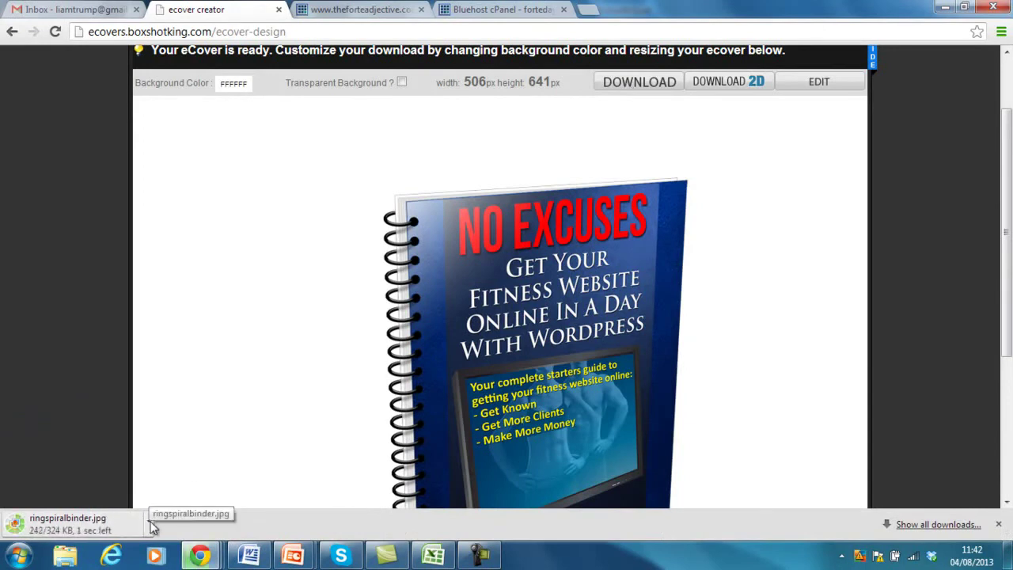
pyautogui.click(149, 524)
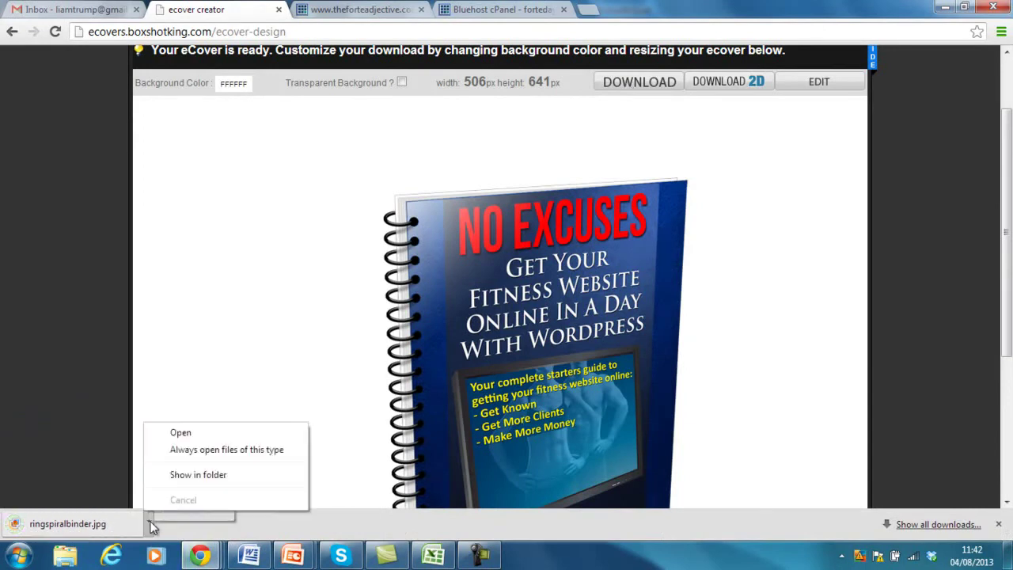
# Step: Copy ringspiralbinder.jpg from its download folder onto the Desktop, then minimize Explorer
pyautogui.click(198, 475)
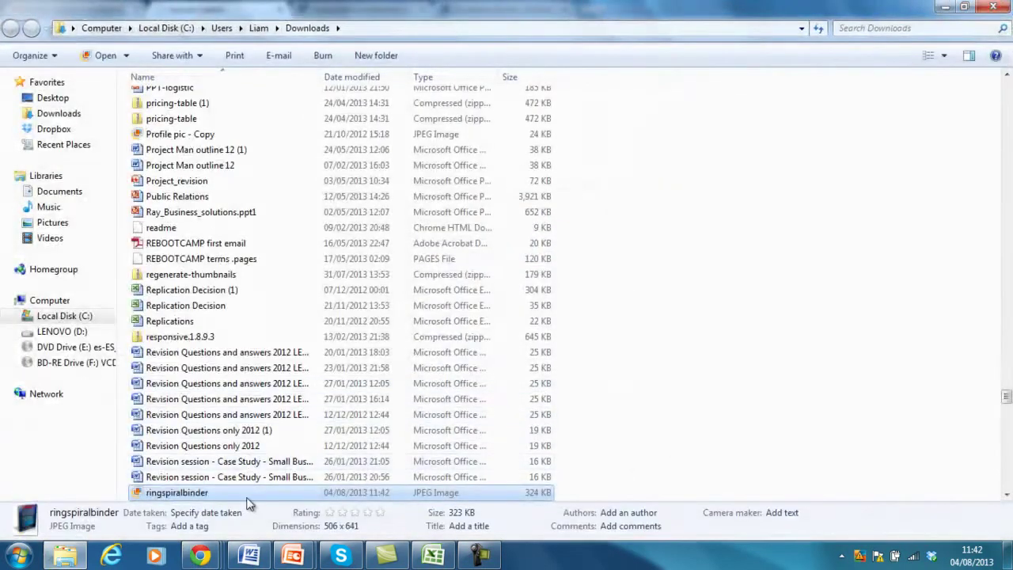
pyautogui.rightClick(257, 492)
pyautogui.click(281, 409)
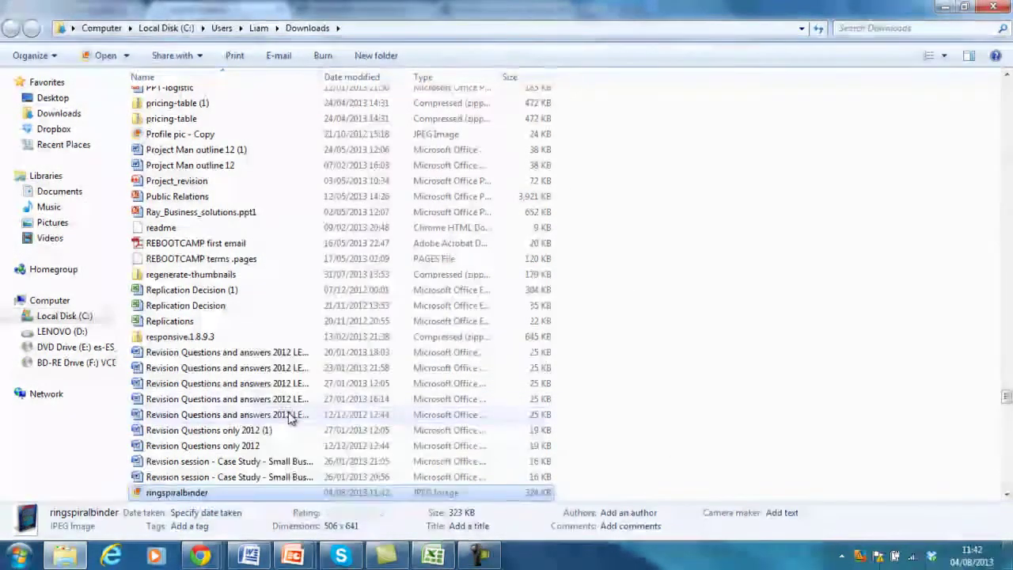
pyautogui.click(55, 100)
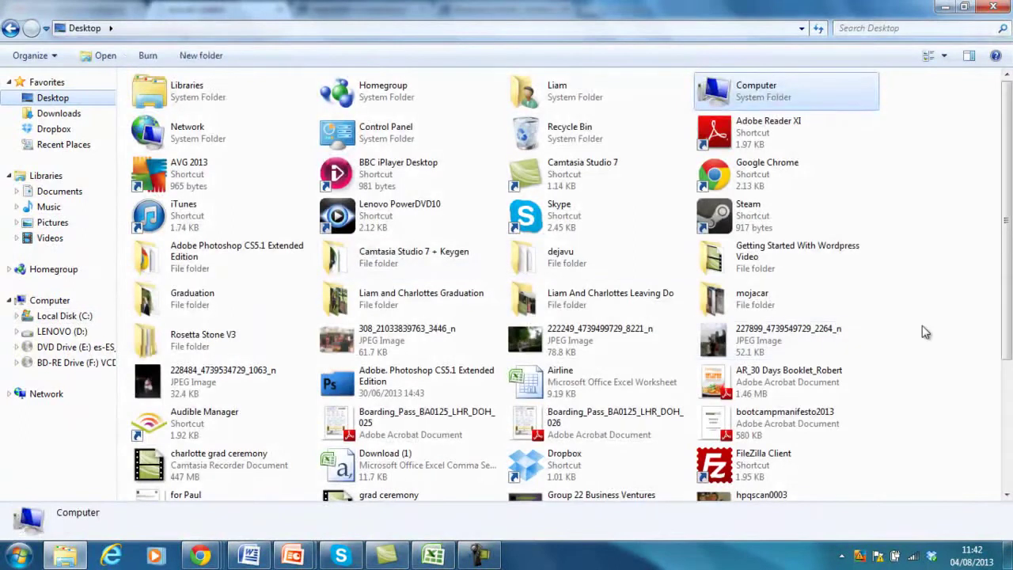
pyautogui.rightClick(926, 332)
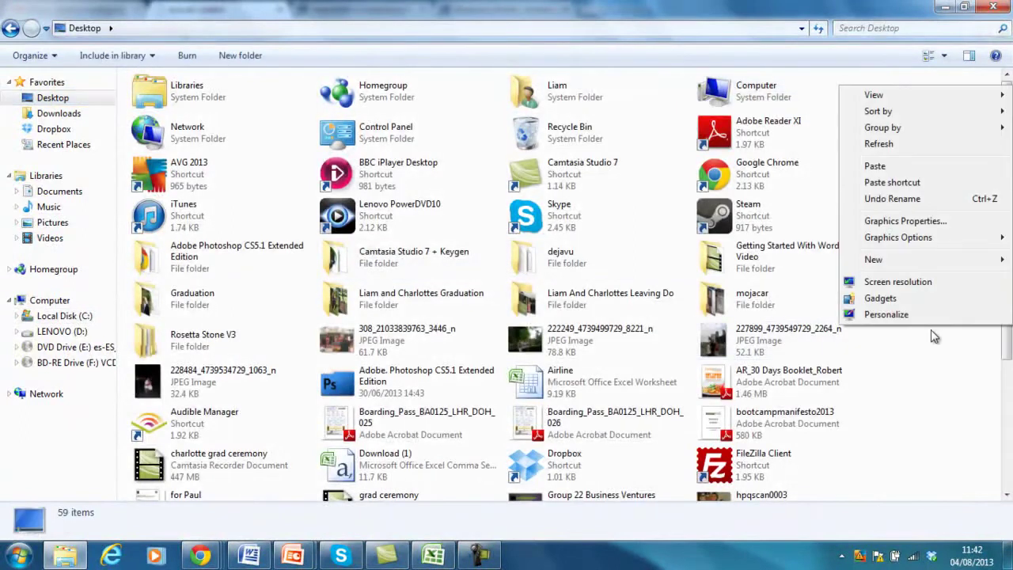
pyautogui.click(877, 167)
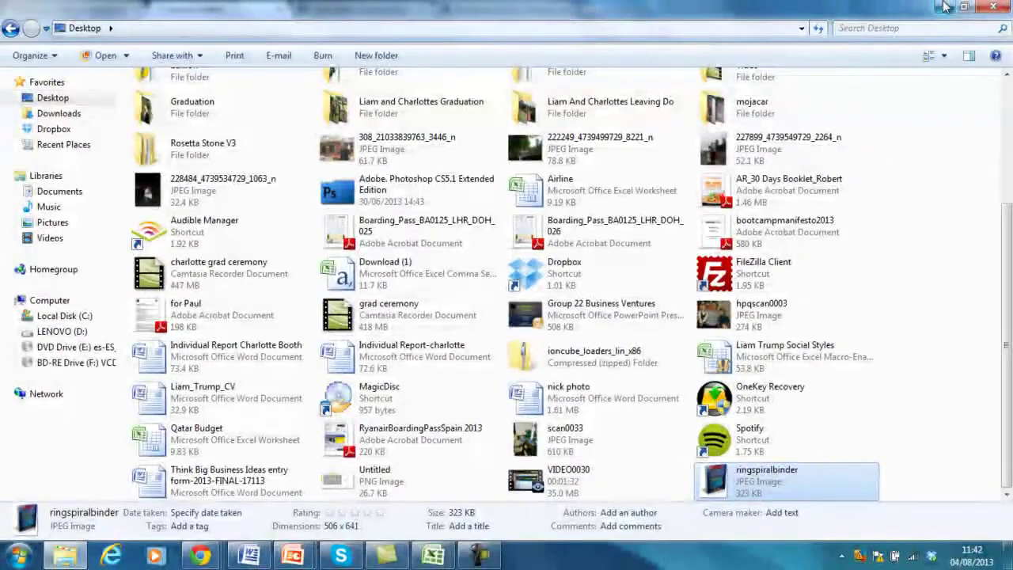
pyautogui.click(946, 7)
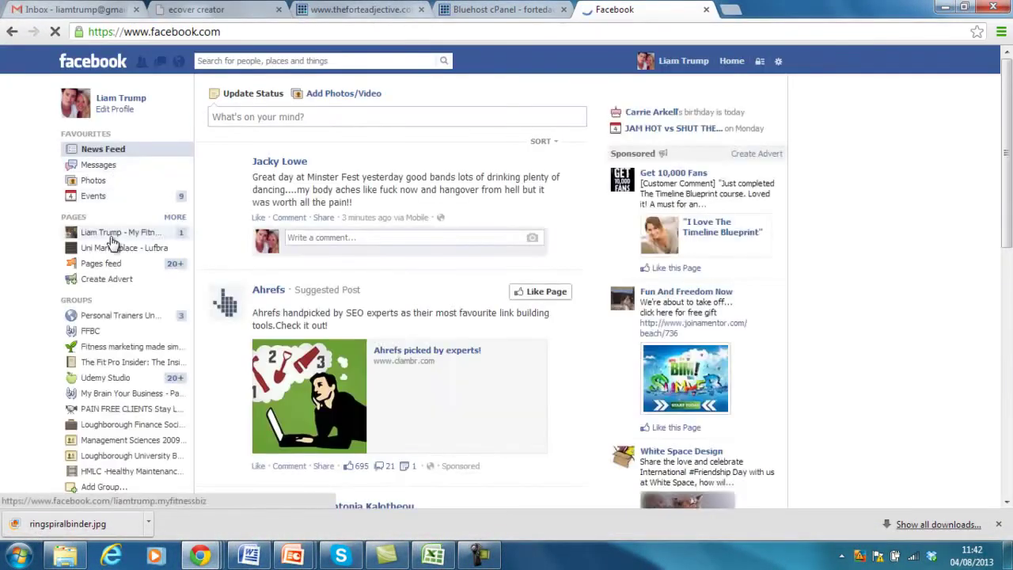
# Step: Go to the My Fitness Biz Facebook page from the sidebar
pyautogui.click(118, 234)
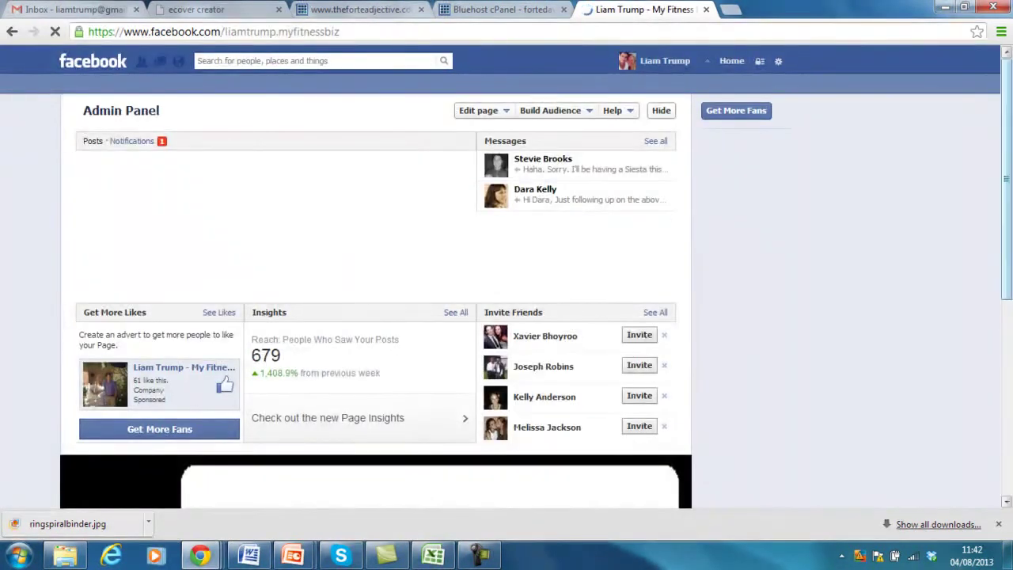
pyautogui.moveTo(1011, 104); pyautogui.dragTo(1010, 364)
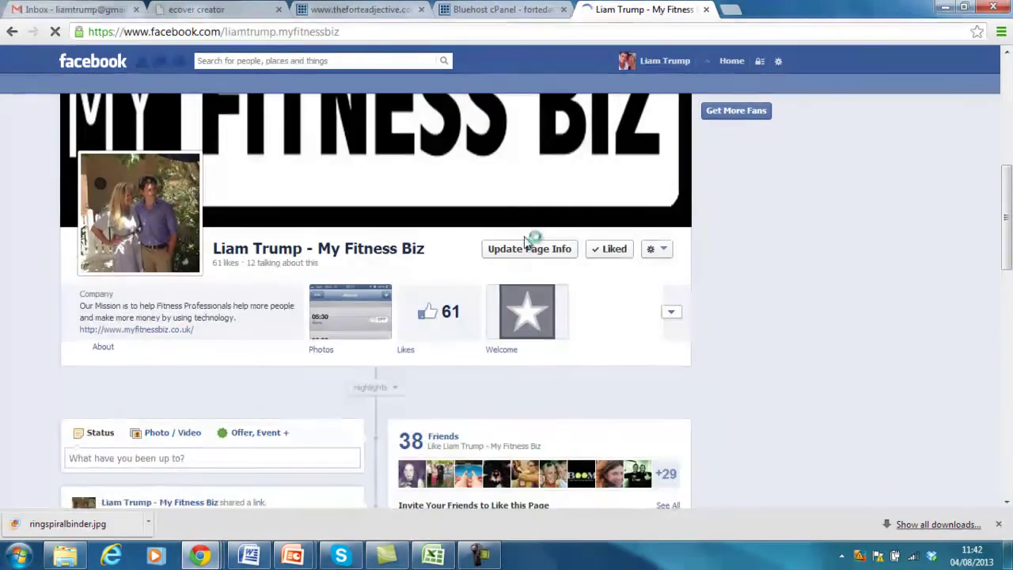
pyautogui.scroll(-3, 156, 253)
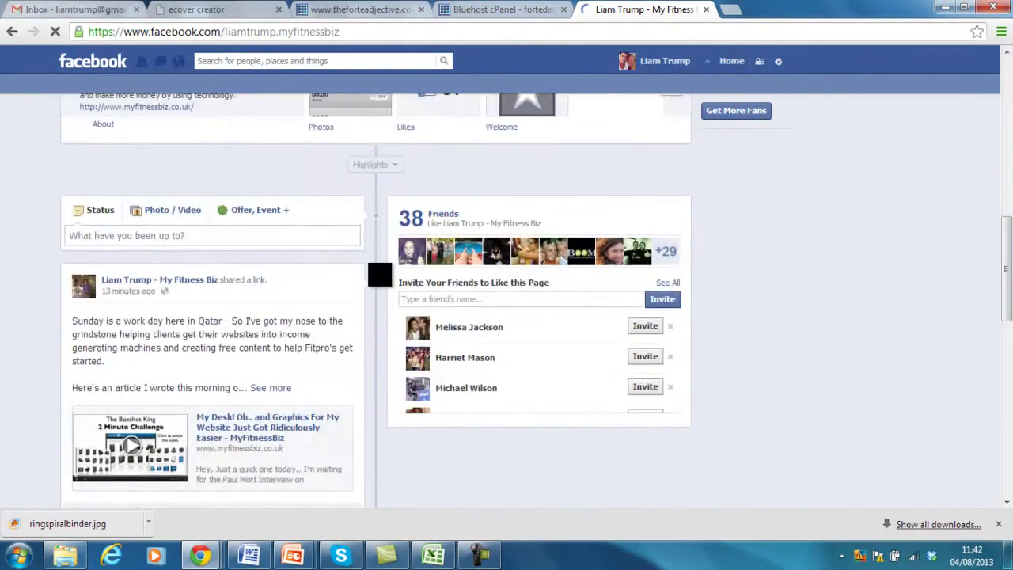
# Step: Start a photo post and attach ringspiralbinder.jpg from the Desktop
pyautogui.click(153, 218)
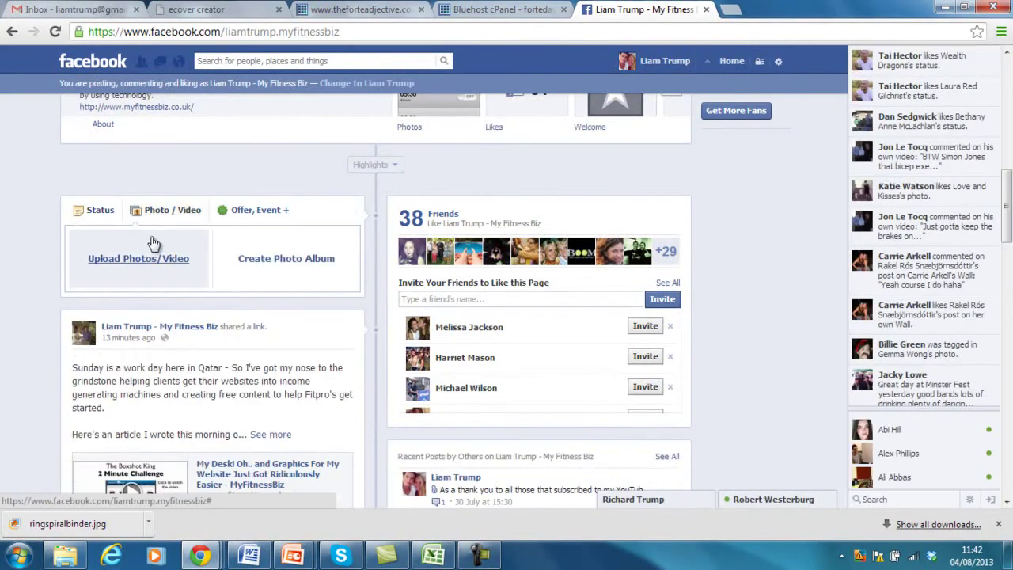
pyautogui.click(146, 260)
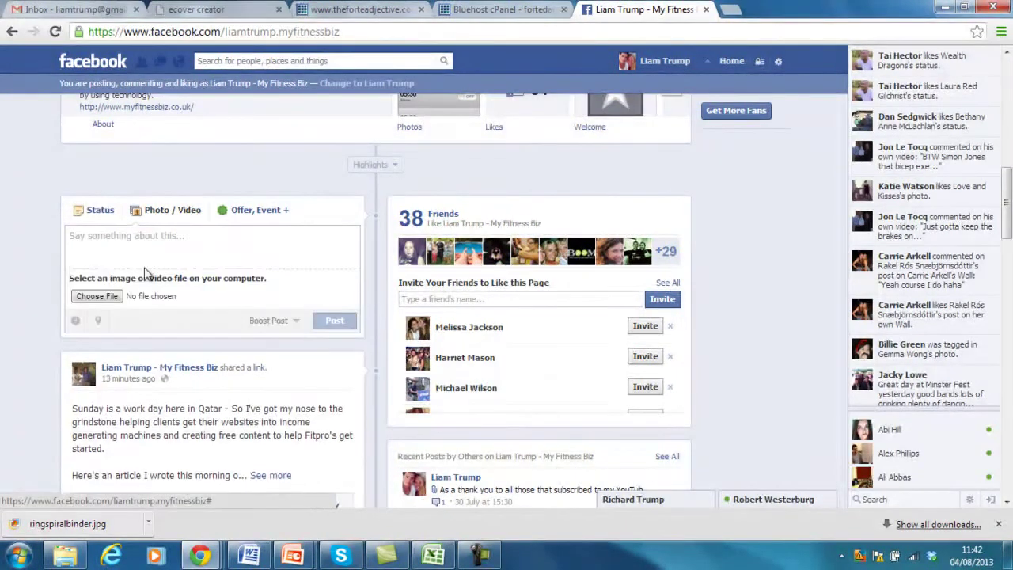
pyautogui.click(113, 295)
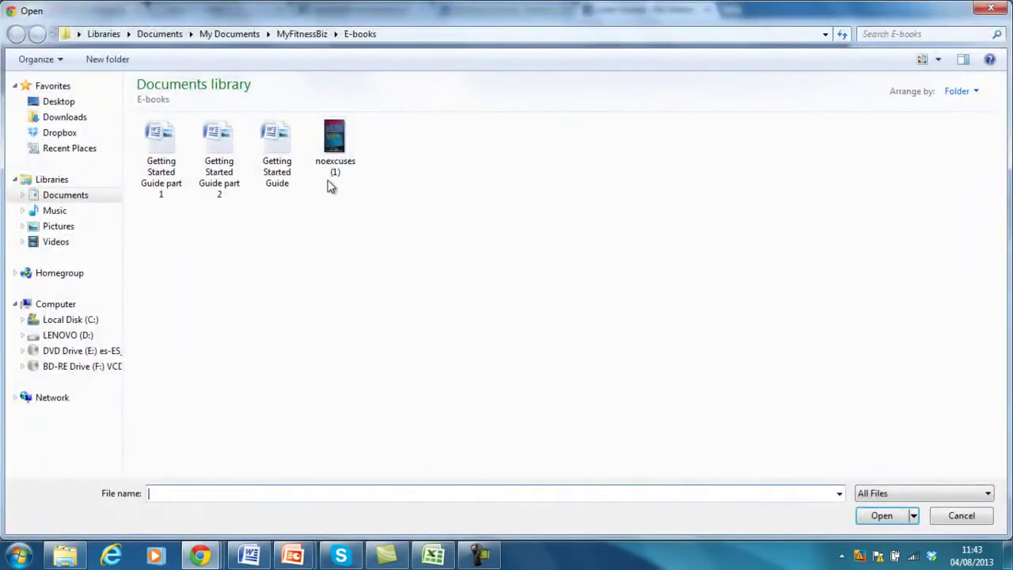
pyautogui.click(60, 105)
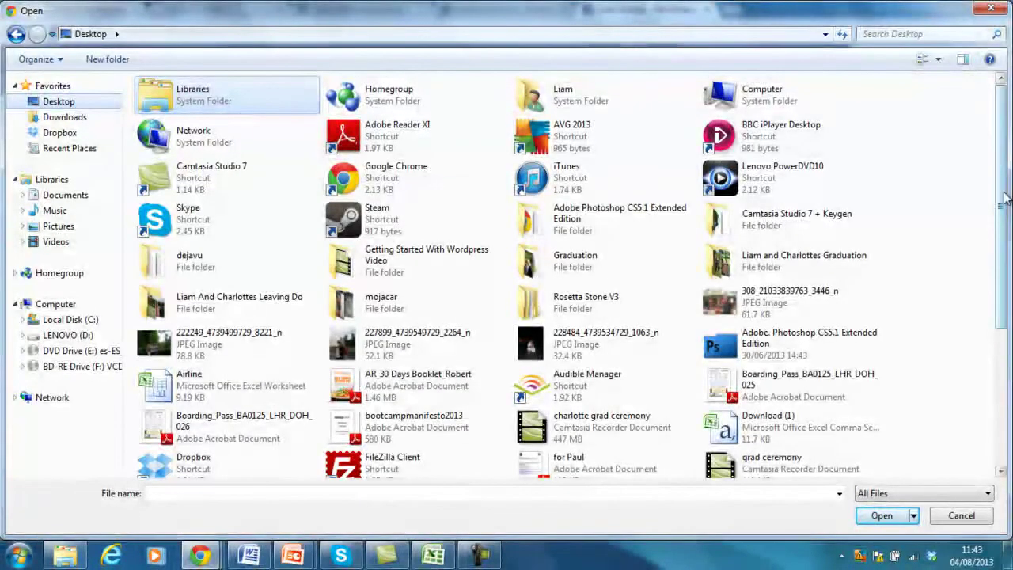
pyautogui.scroll(-3, 1009, 194)
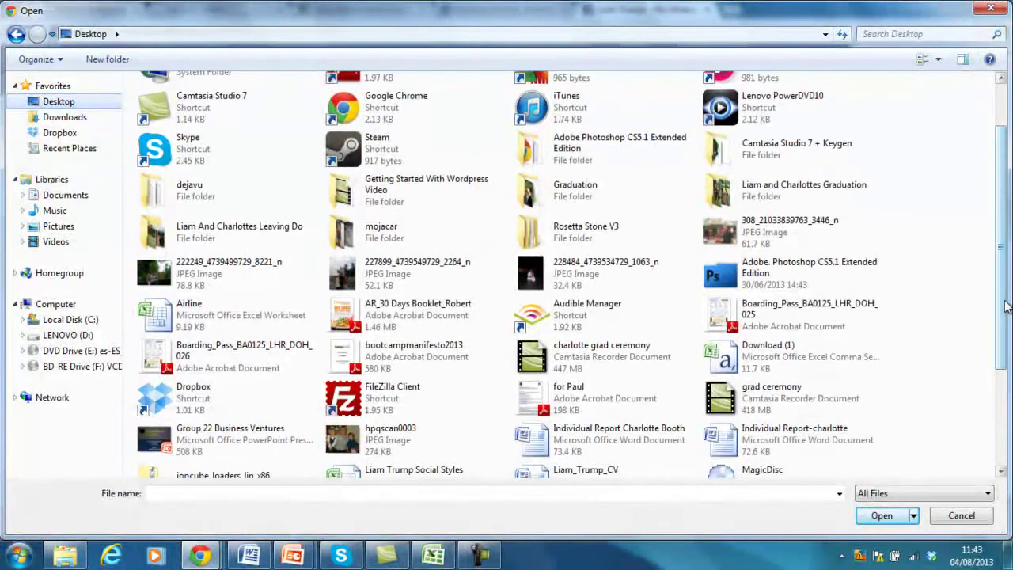
pyautogui.scroll(-5, 1009, 308)
pyautogui.click(764, 374)
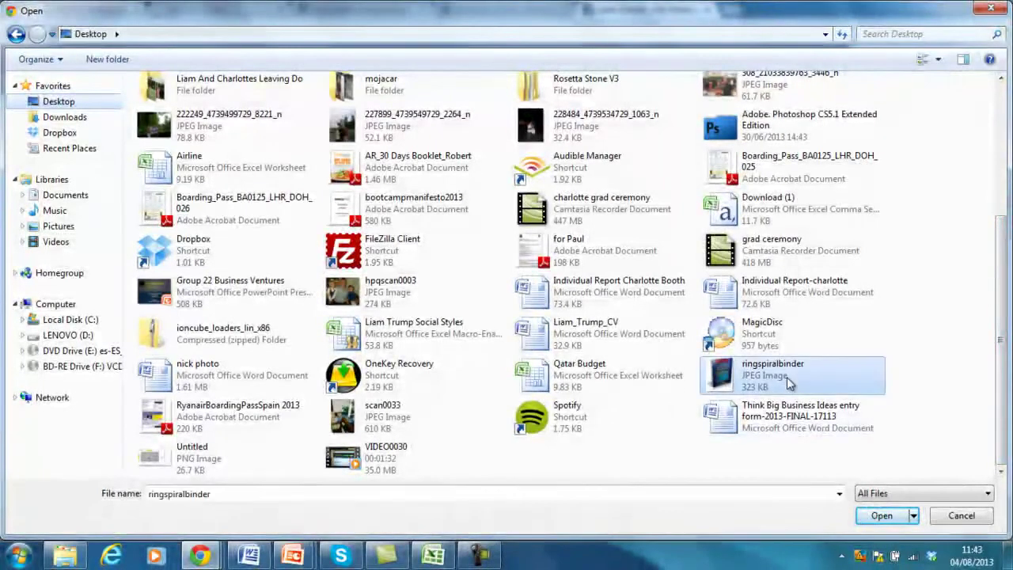
pyautogui.click(882, 516)
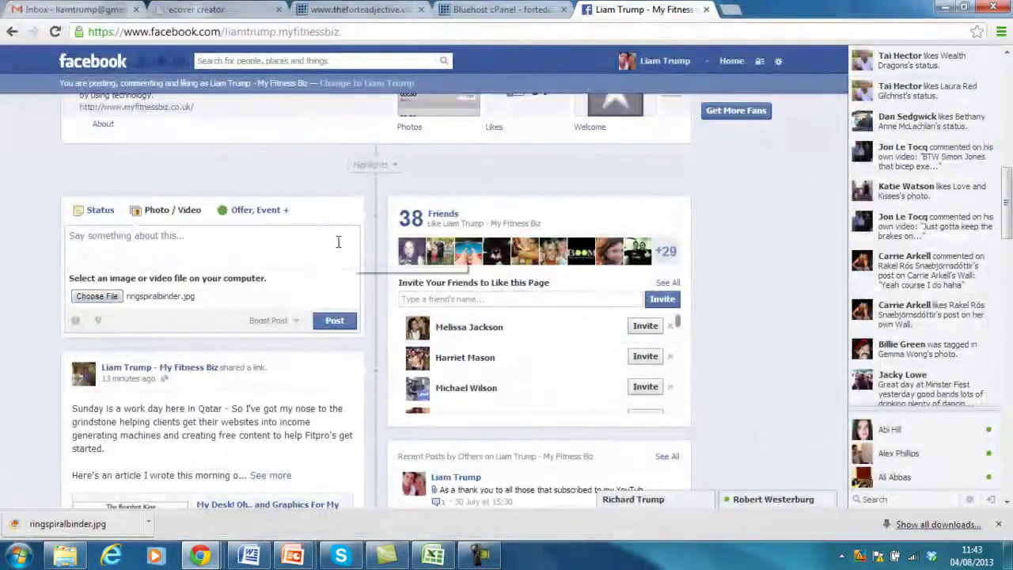
# Step: Caption the photo post "Showing off the new gadget!" and publish it
pyautogui.click(258, 235)
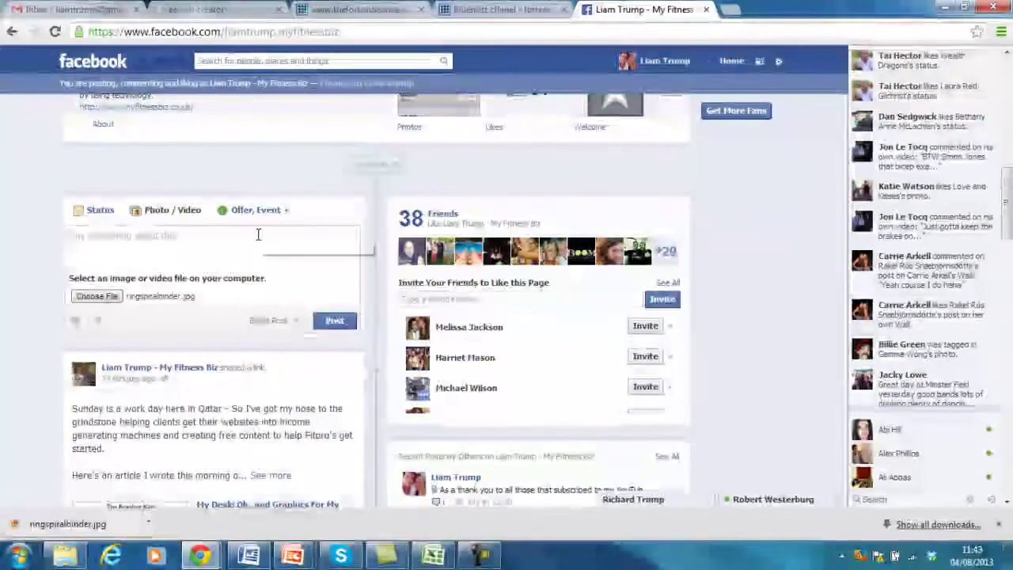
pyautogui.write('Showing off the new g')
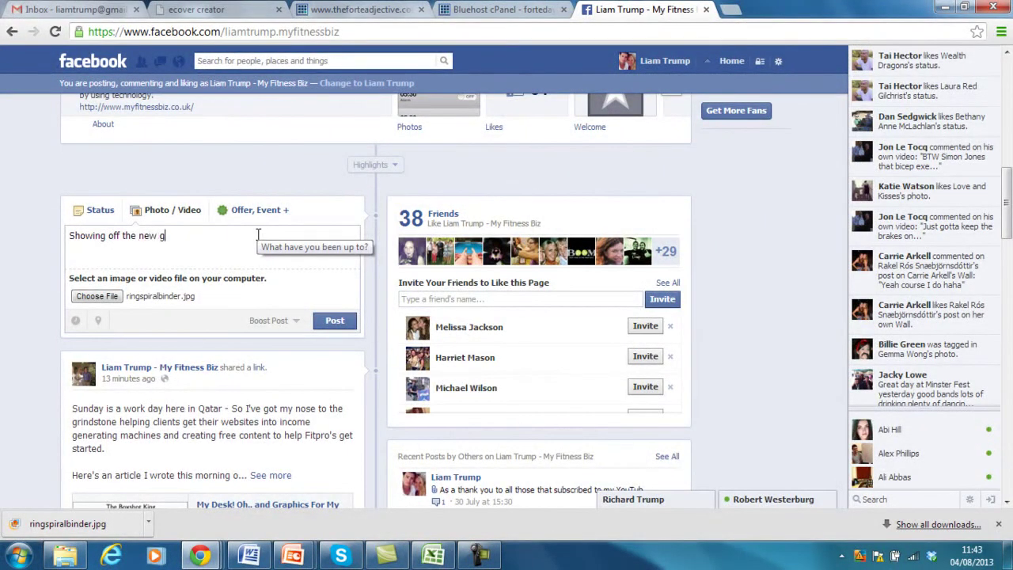
pyautogui.press('BackSpace')
pyautogui.press('BackSpace')
pyautogui.click(334, 322)
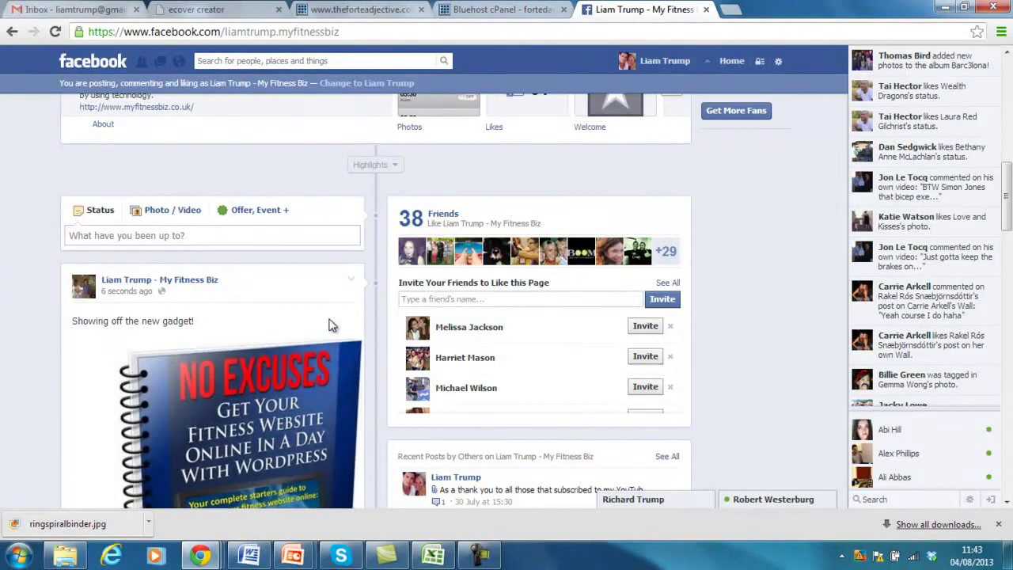
pyautogui.moveTo(1009, 168); pyautogui.dragTo(1010, 197)
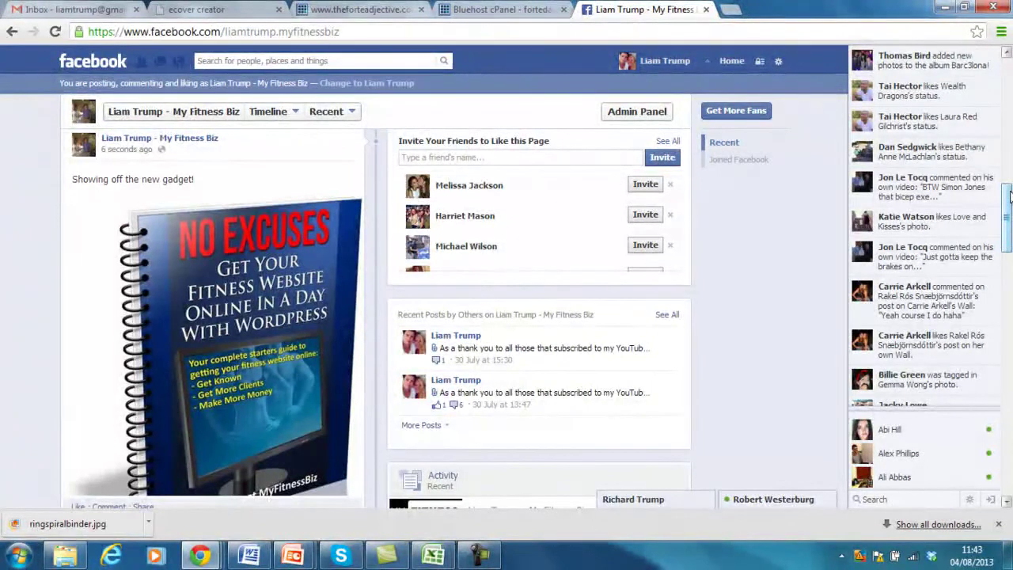